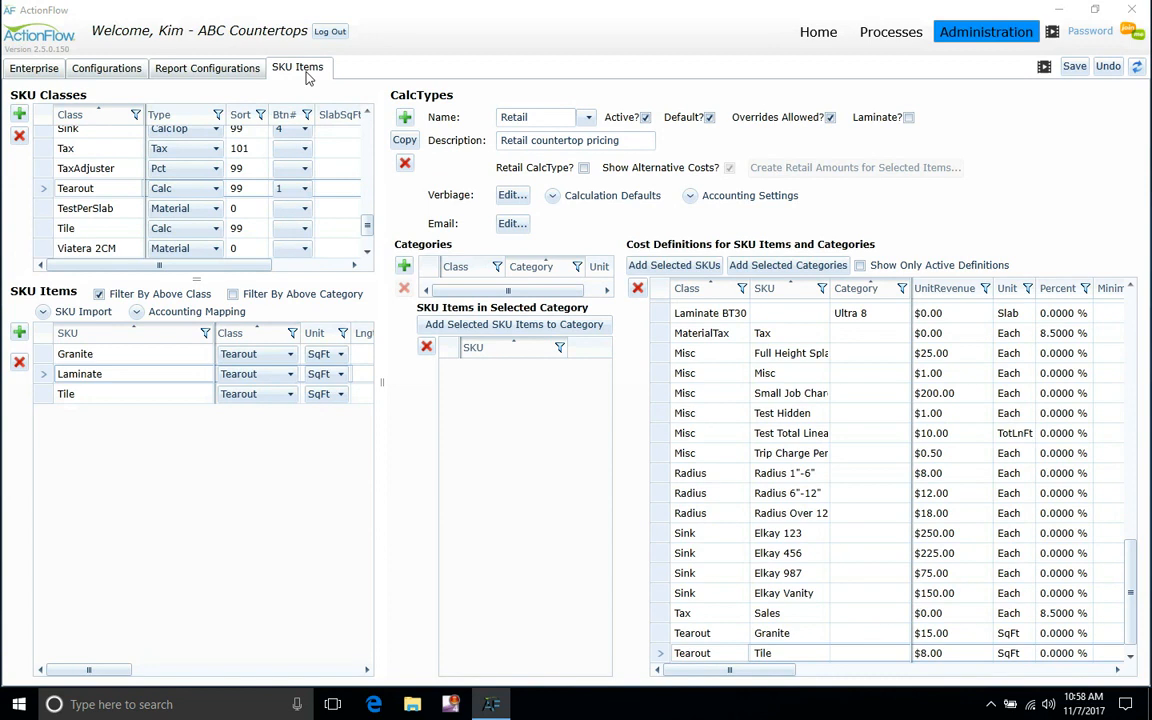
- Add the Laminate SKU of the Tearout class to the cost definitions of the Retail CalcType
left_click(589, 118)
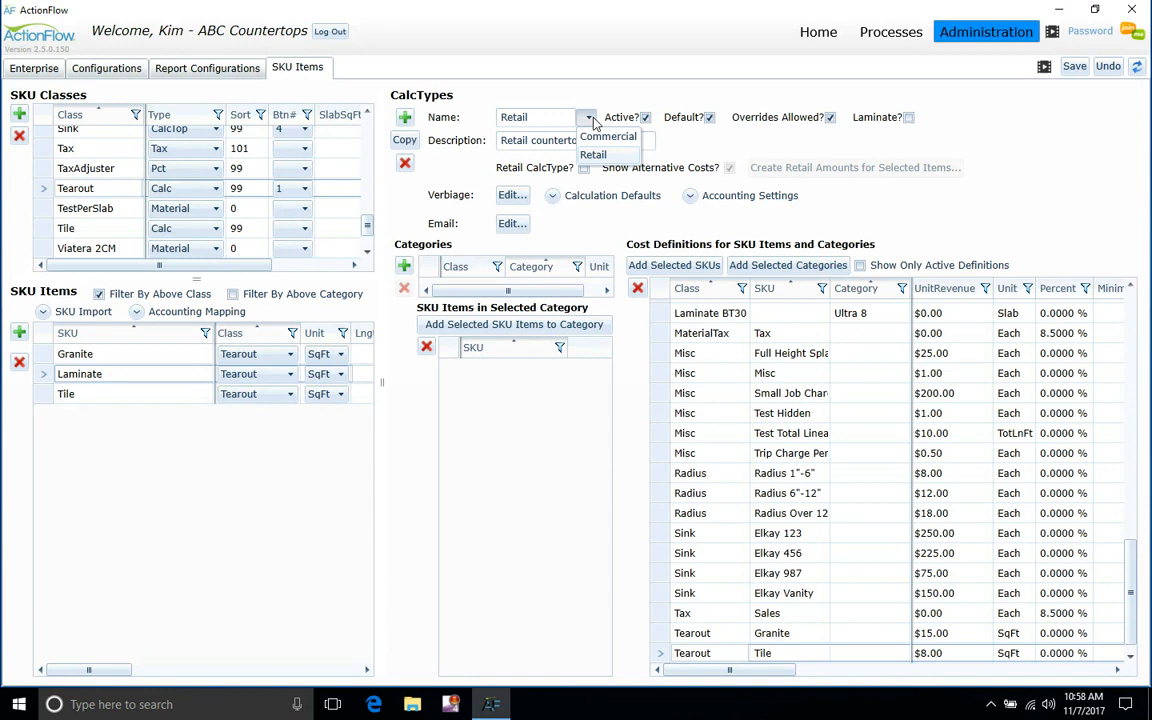
left_click(652, 86)
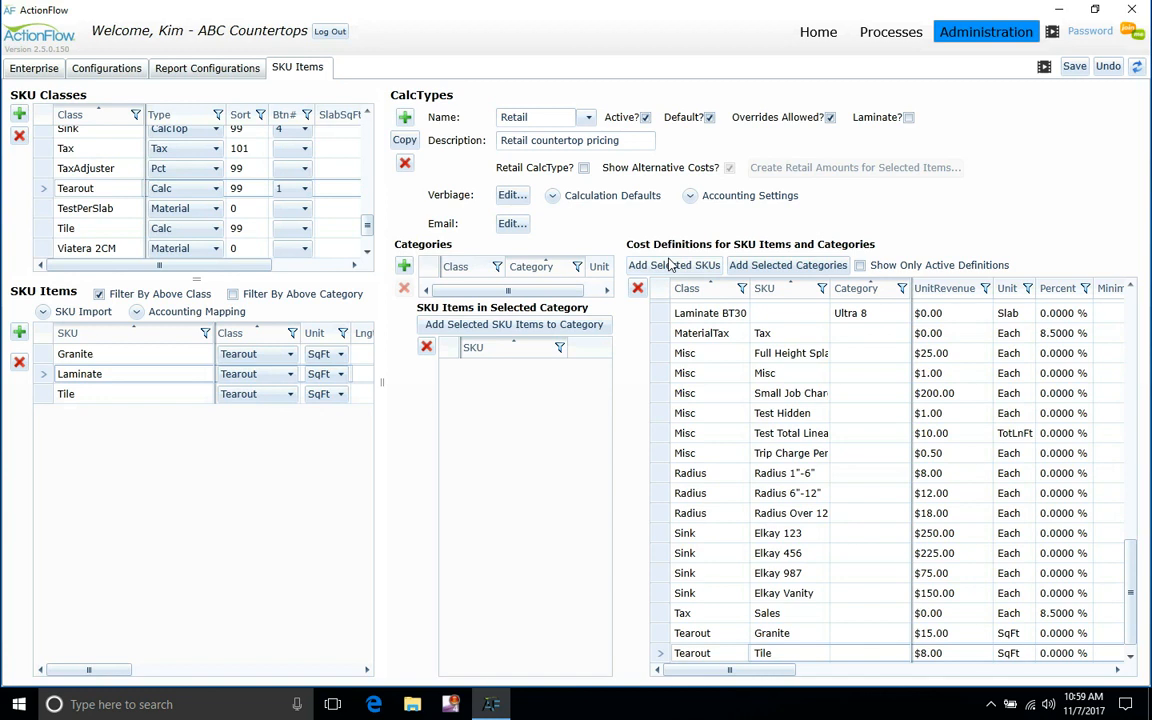
left_click(44, 377)
left_click(675, 266)
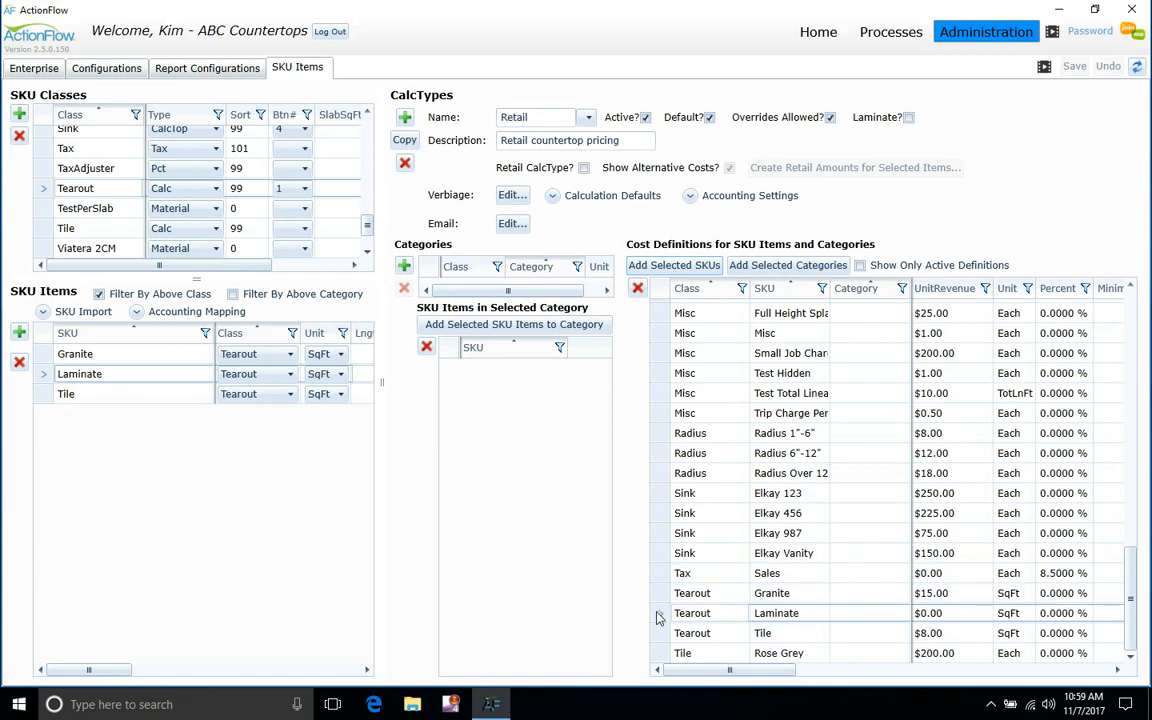
- Set the unit revenue of the Tearout Laminate cost definition to $10.00 and save the change
left_click(959, 617)
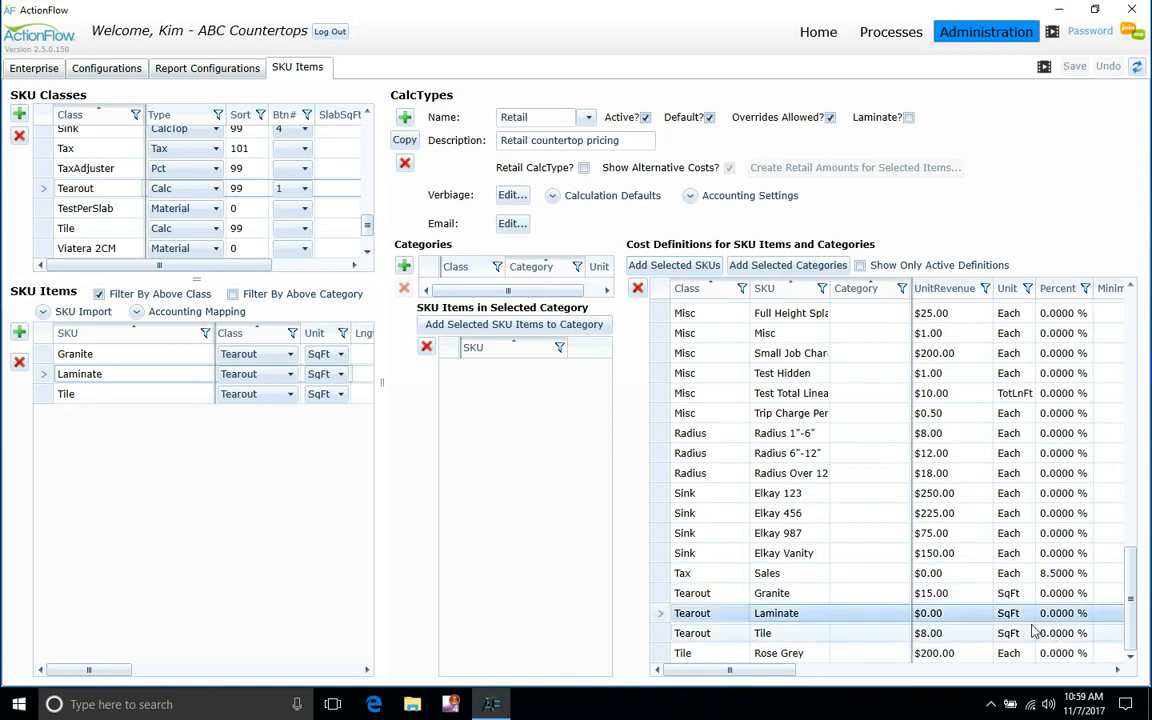
left_click(962, 613)
type("10.00")
key("Tab")
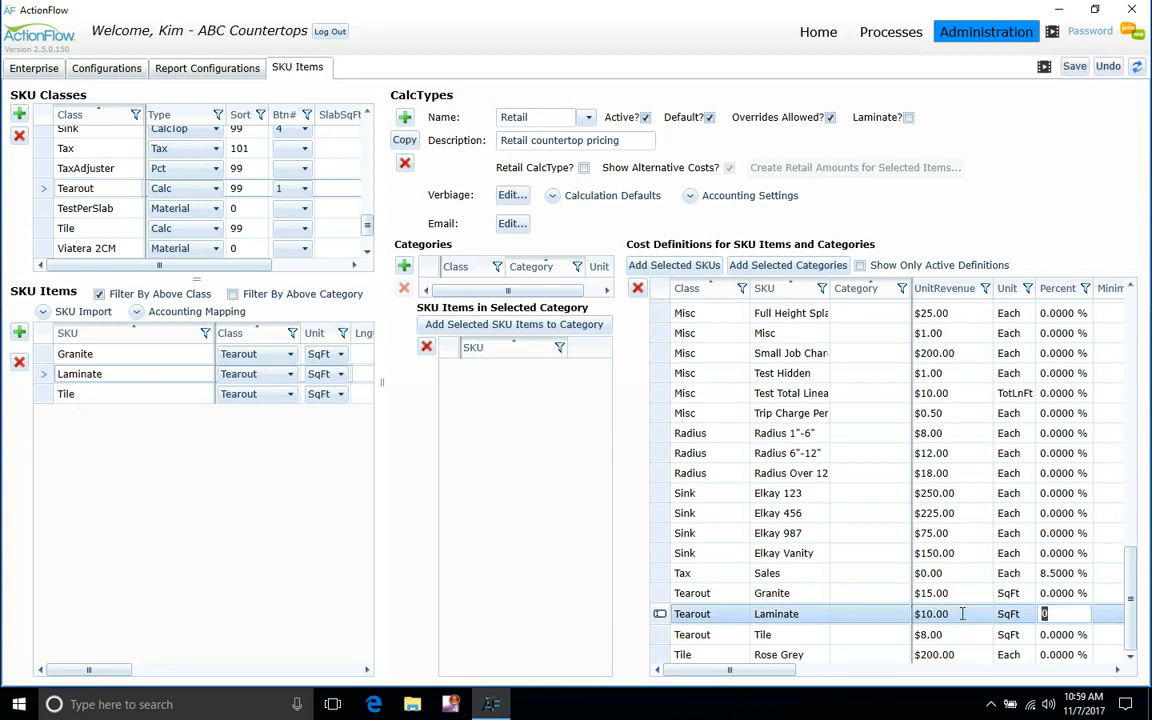
left_click(1076, 70)
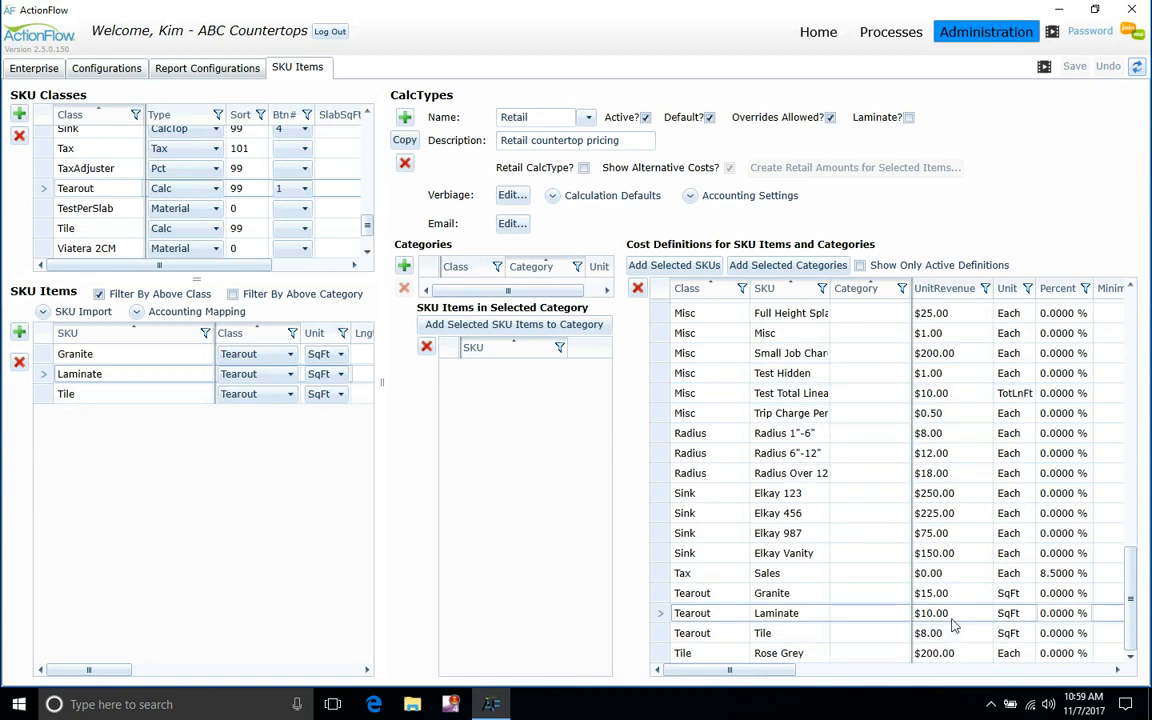
- Add a new category named E to the Granite 3CM class and save it
scroll(80, 160, "up", 3)
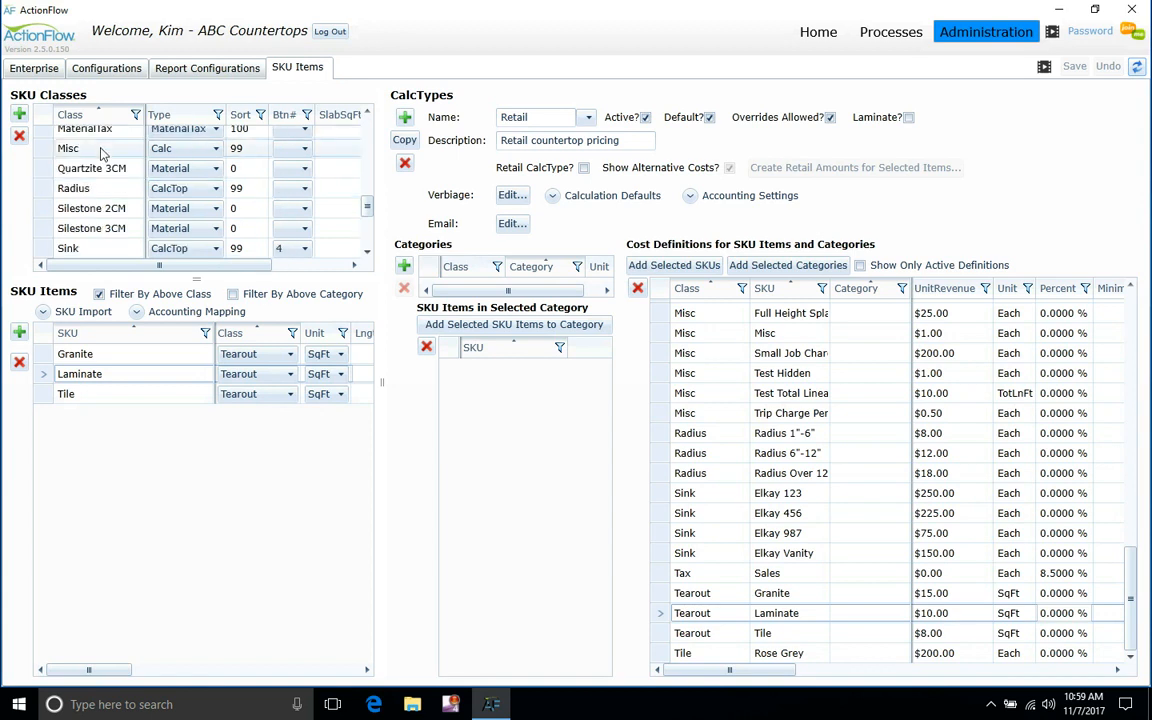
scroll(80, 160, "up", 2)
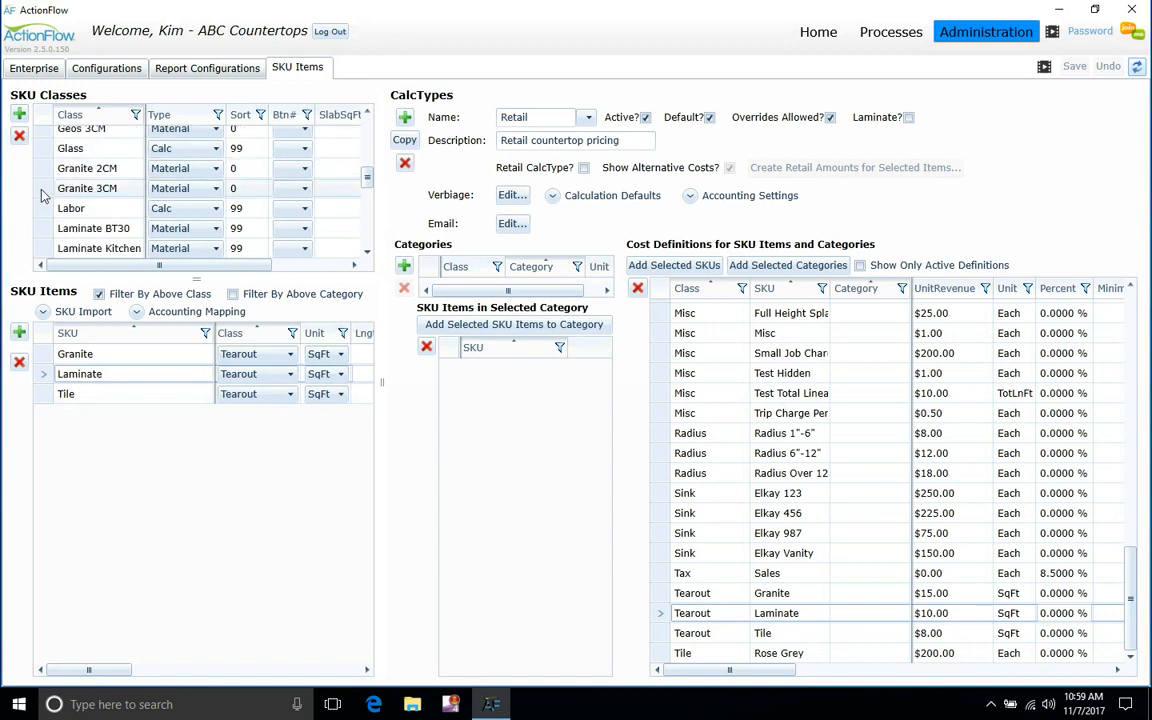
left_click(41, 190)
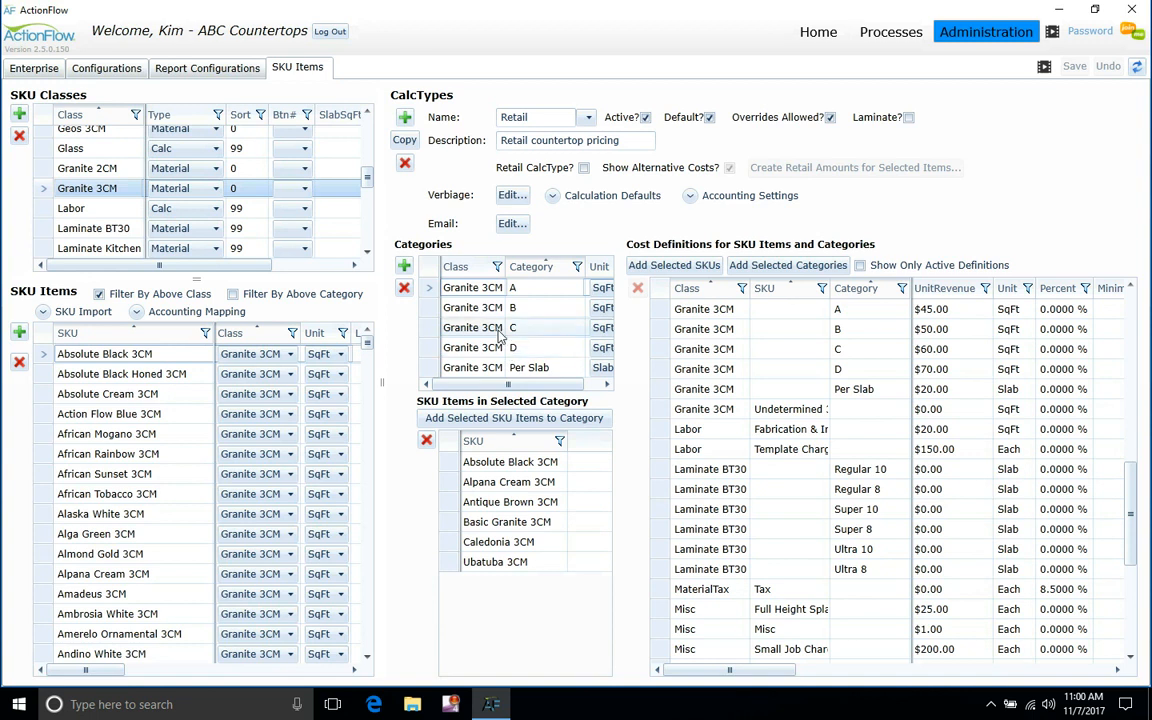
left_click(404, 267)
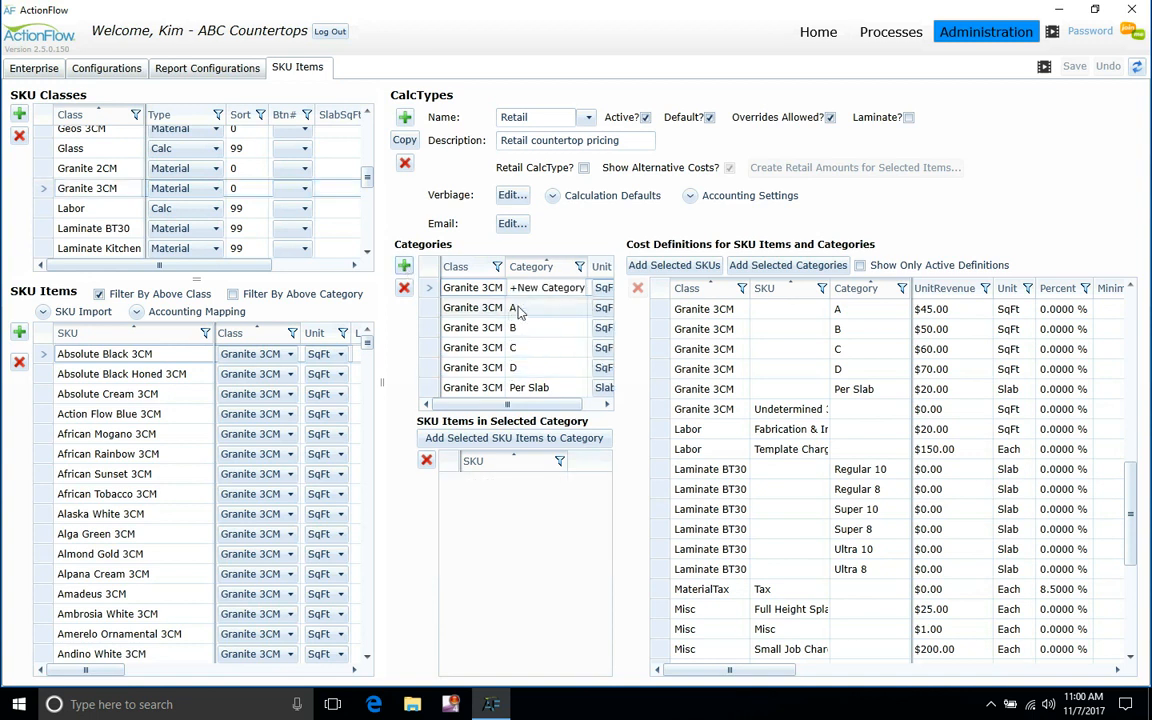
double_click(565, 287)
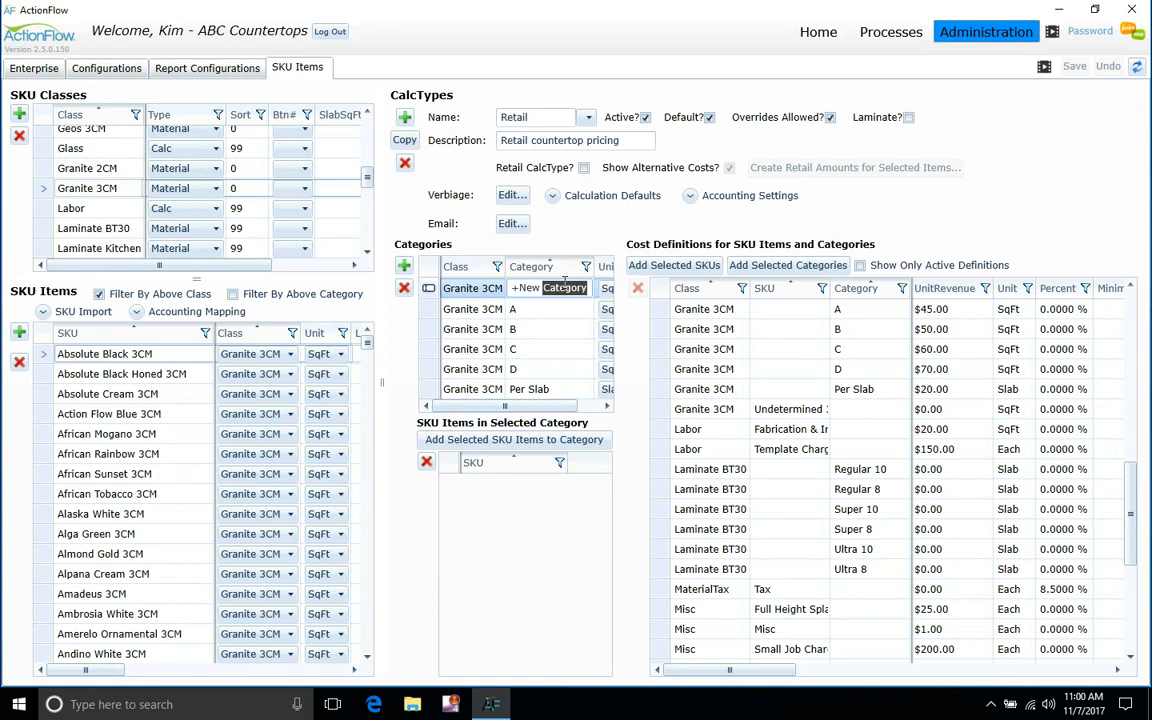
left_click_drag(565, 287, 468, 290)
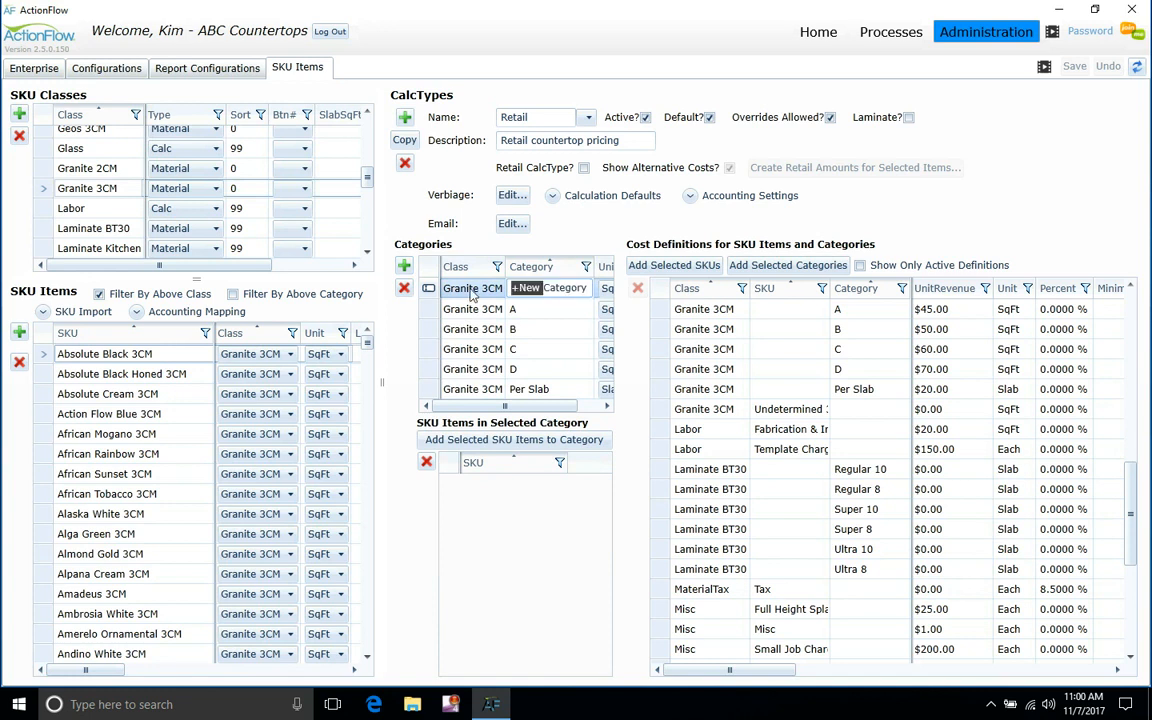
double_click(586, 288)
left_click(587, 288)
left_click_drag(587, 288, 310, 287)
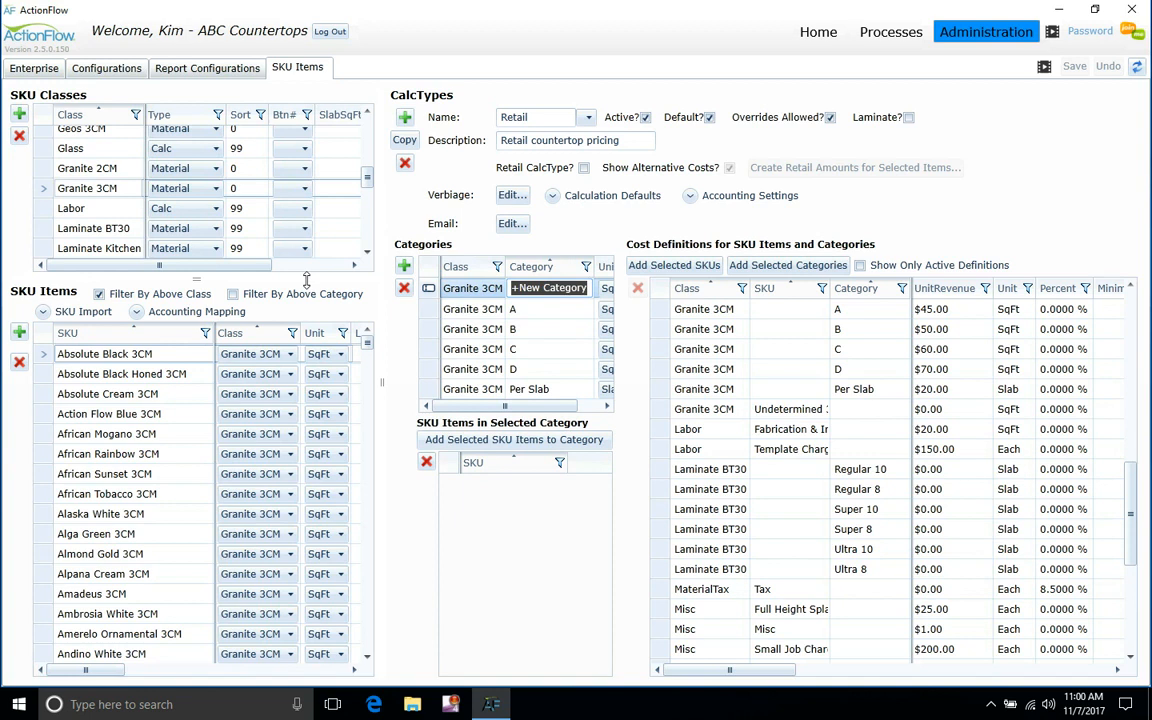
type("E")
key("Return")
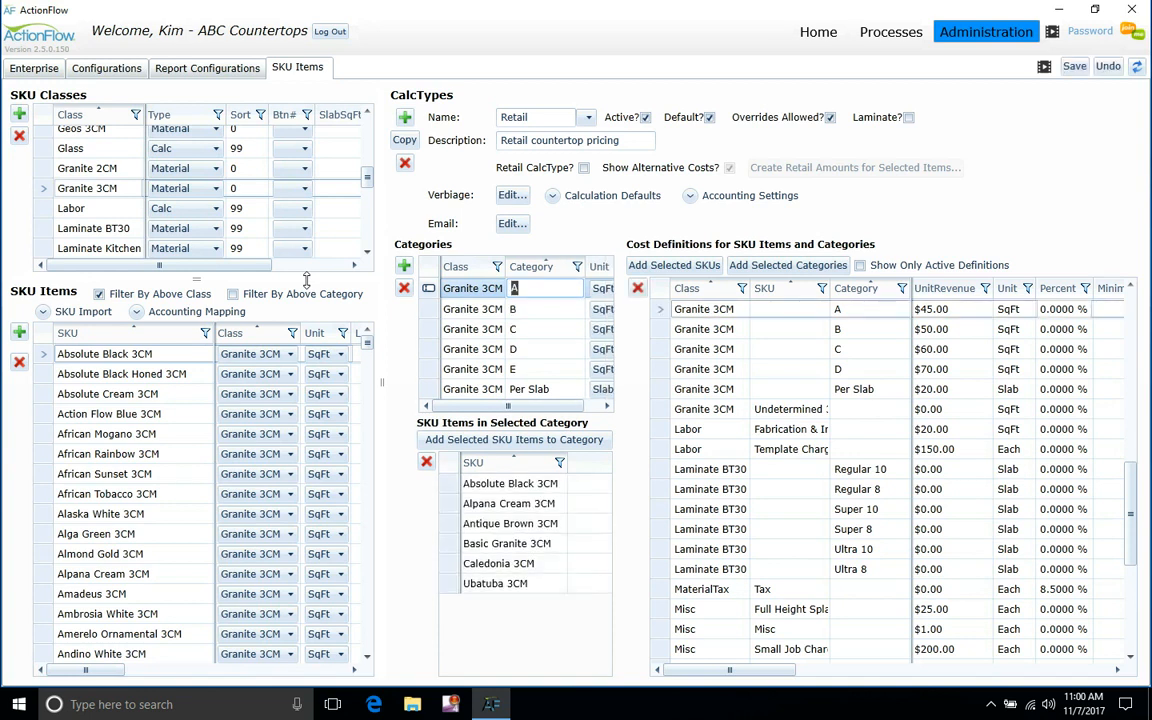
left_click(1080, 67)
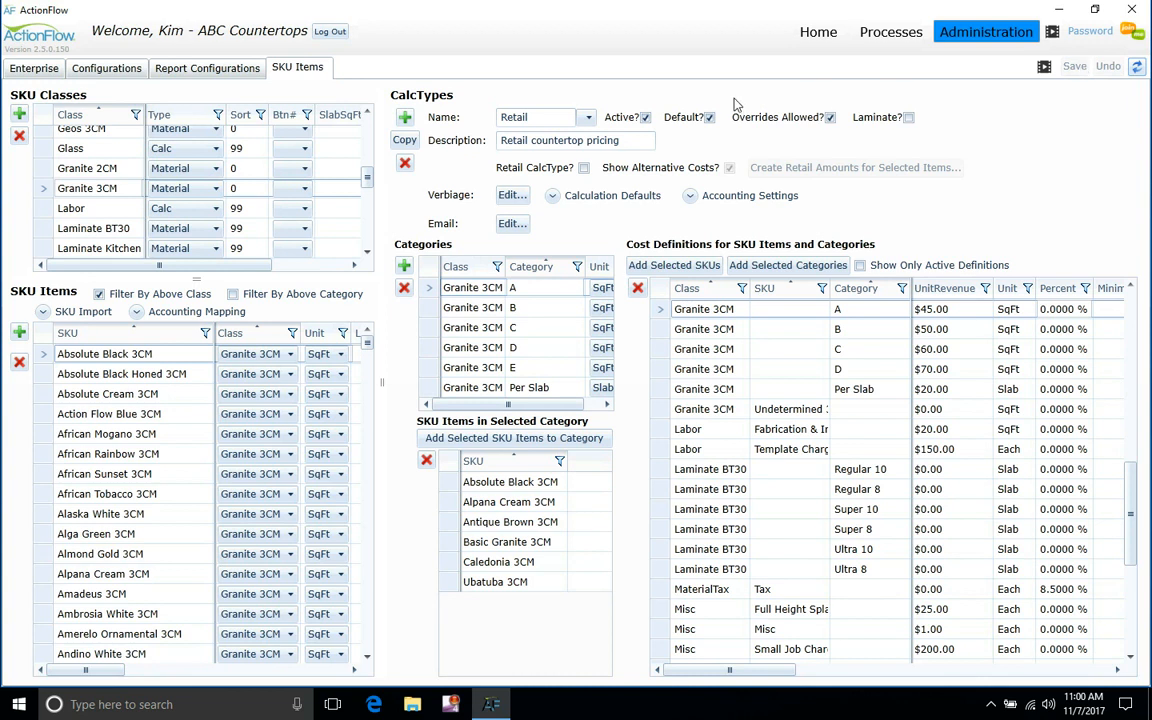
- Add a new SKU item to the Granite 3CM class and try to name it Action Flow Blue 3cm
left_click(19, 333)
left_click(158, 353)
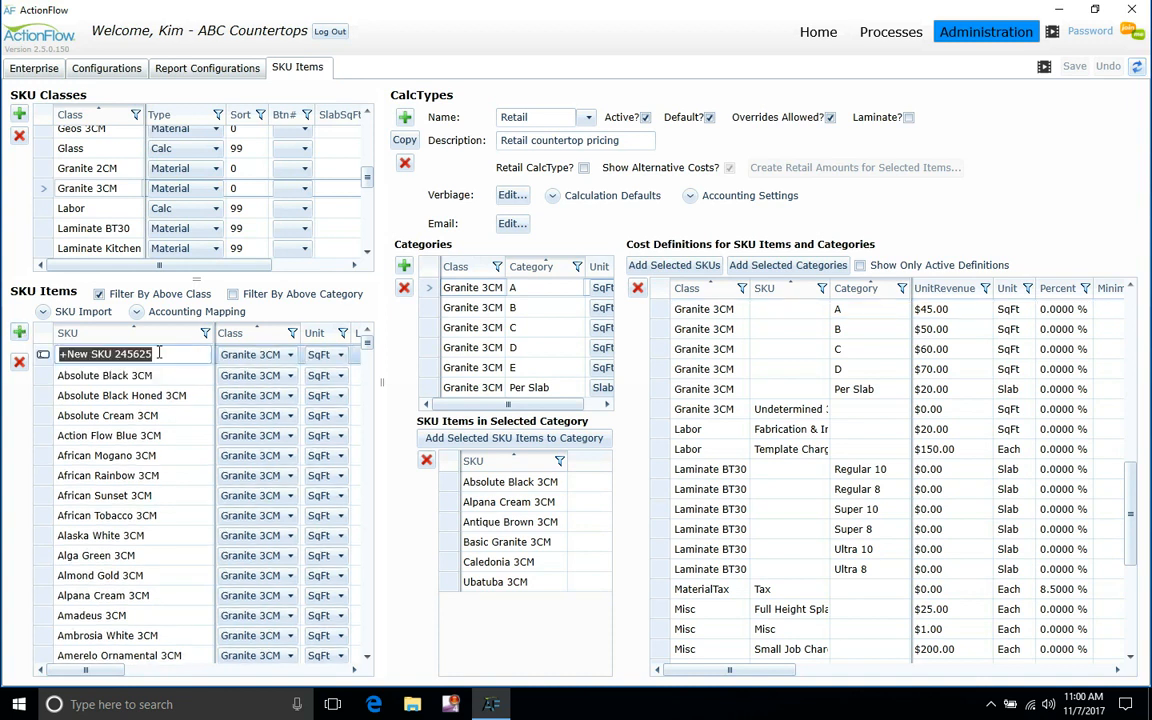
type("Action Flow Blue 3cm")
key("Return")
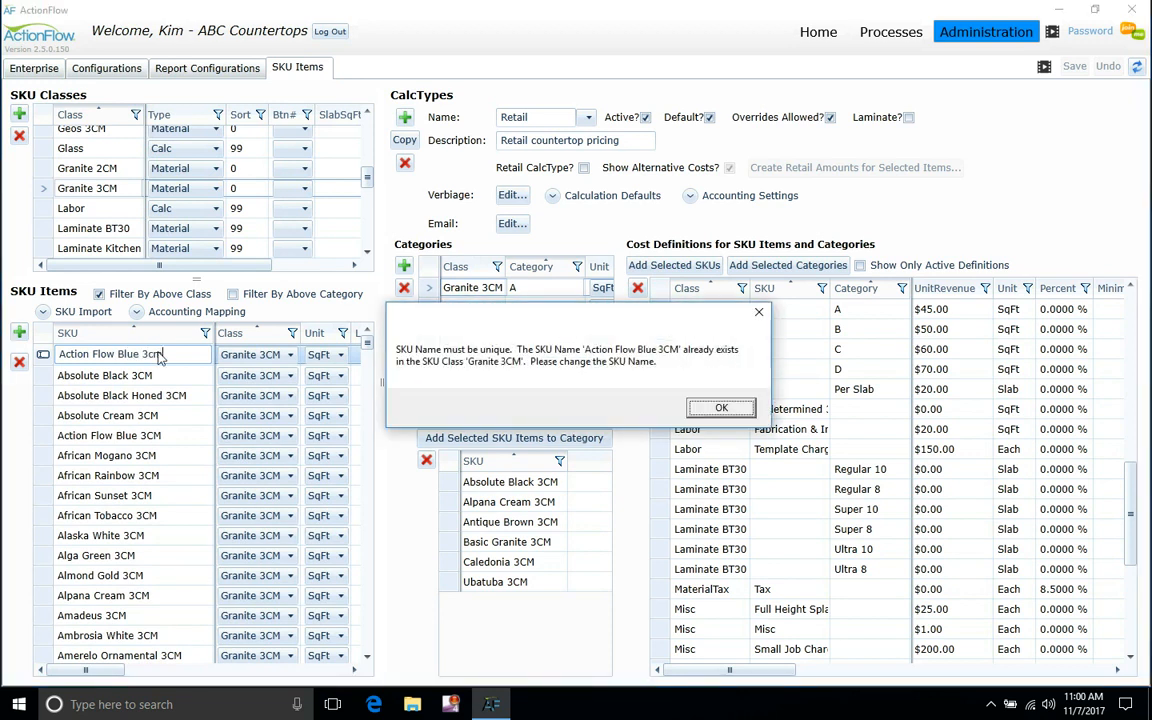
left_click(721, 409)
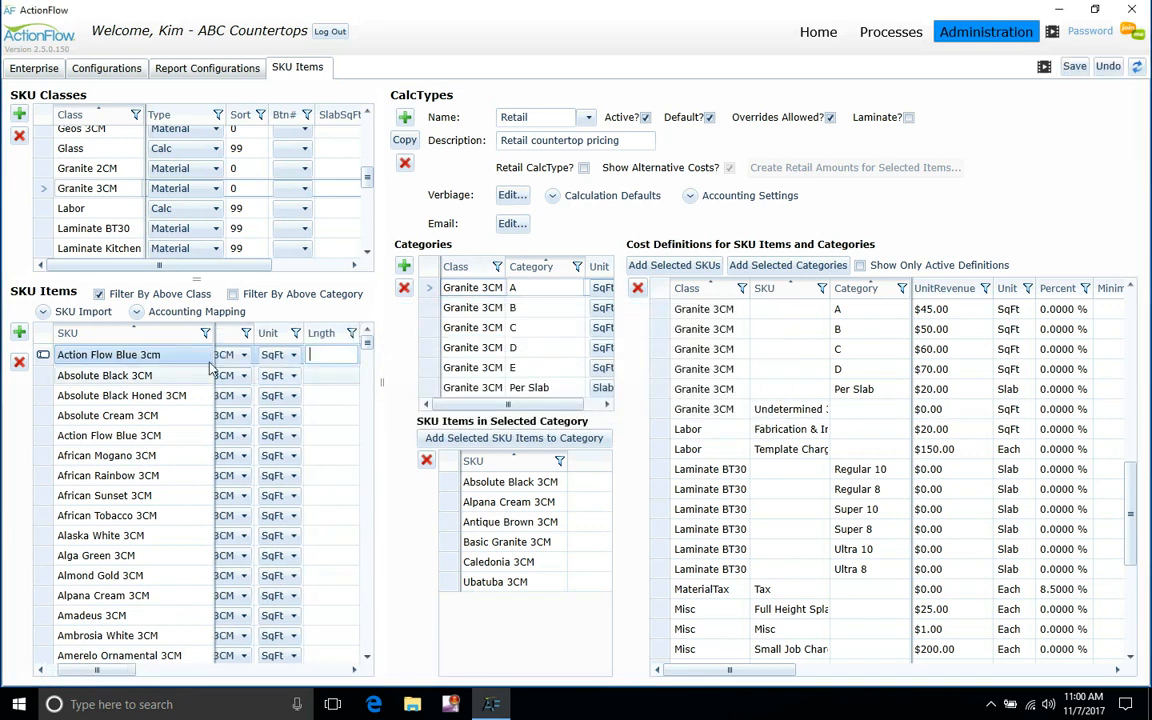
- Rename the new Granite 3CM SKU item as Action Flow Yellow 3cm and save it
left_click(138, 355)
key("BackSpace")
key("BackSpace")
key("BackSpace")
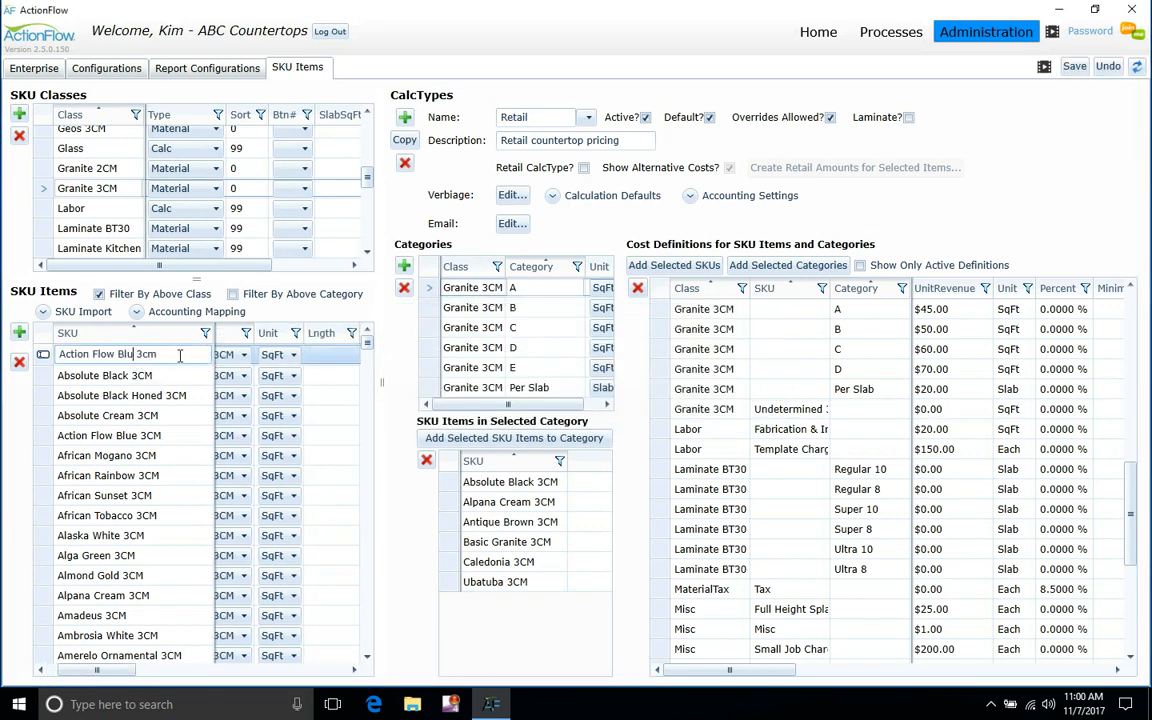
key("BackSpace")
type("Yellow")
left_click(1075, 66)
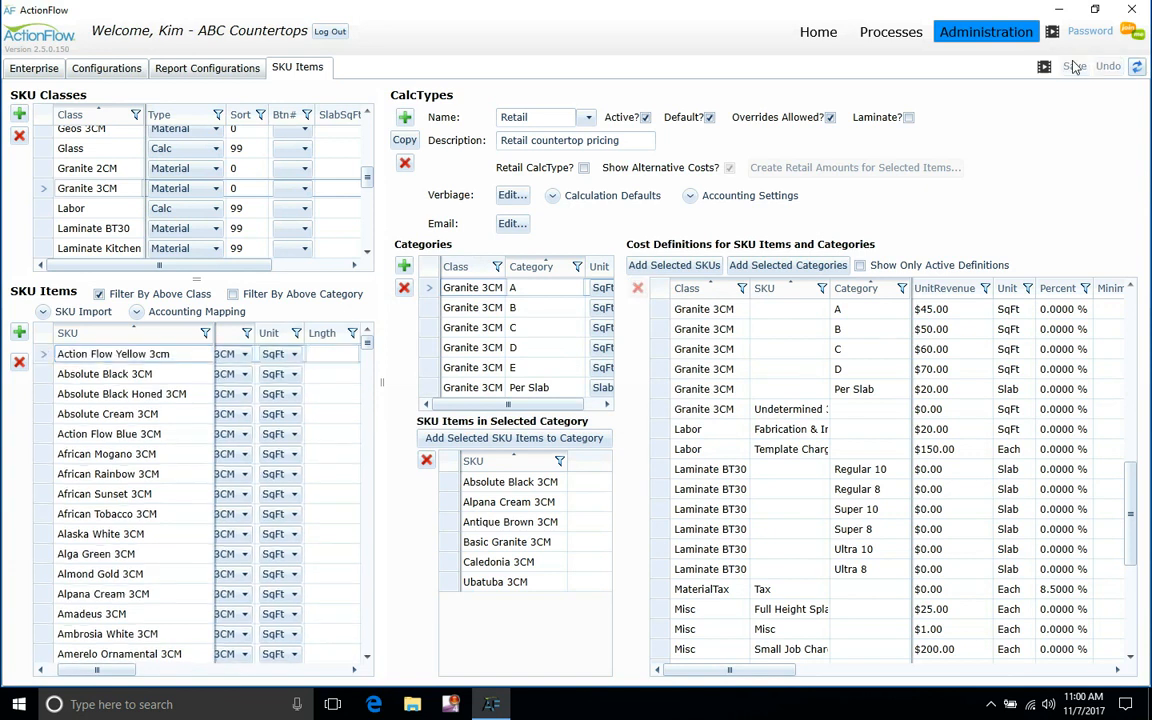
- Assign the Action Flow Yellow 3cm SKU item to category E of Granite 3CM
left_click(45, 360)
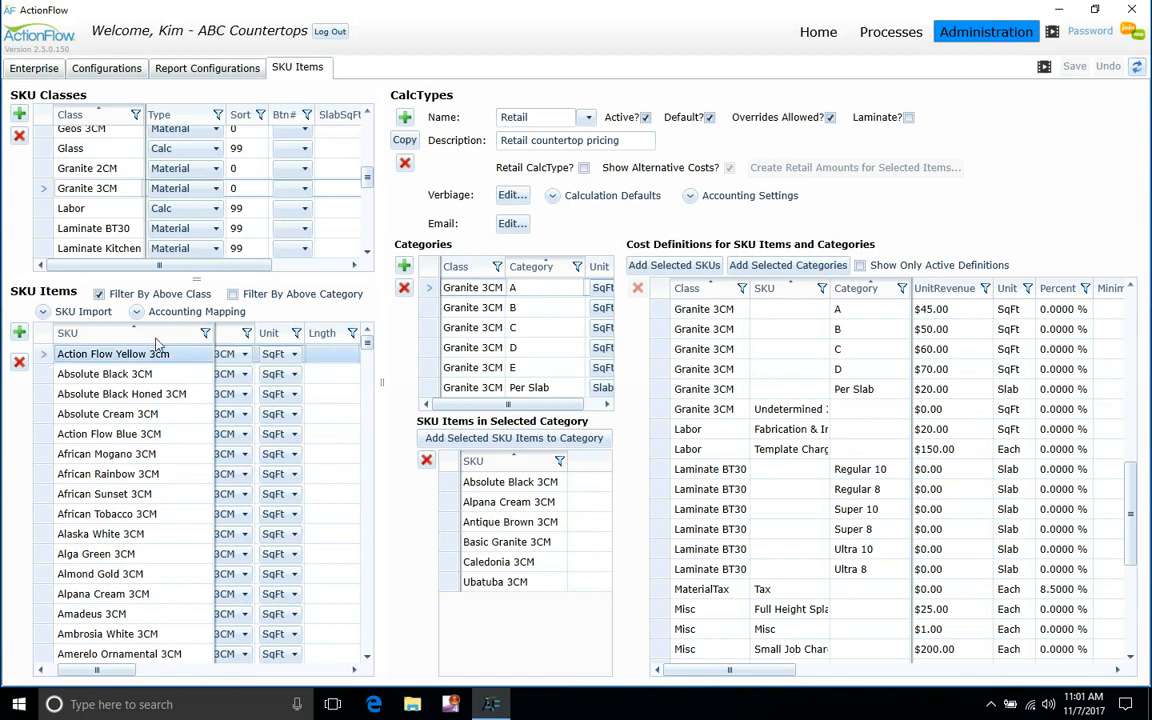
left_click(430, 368)
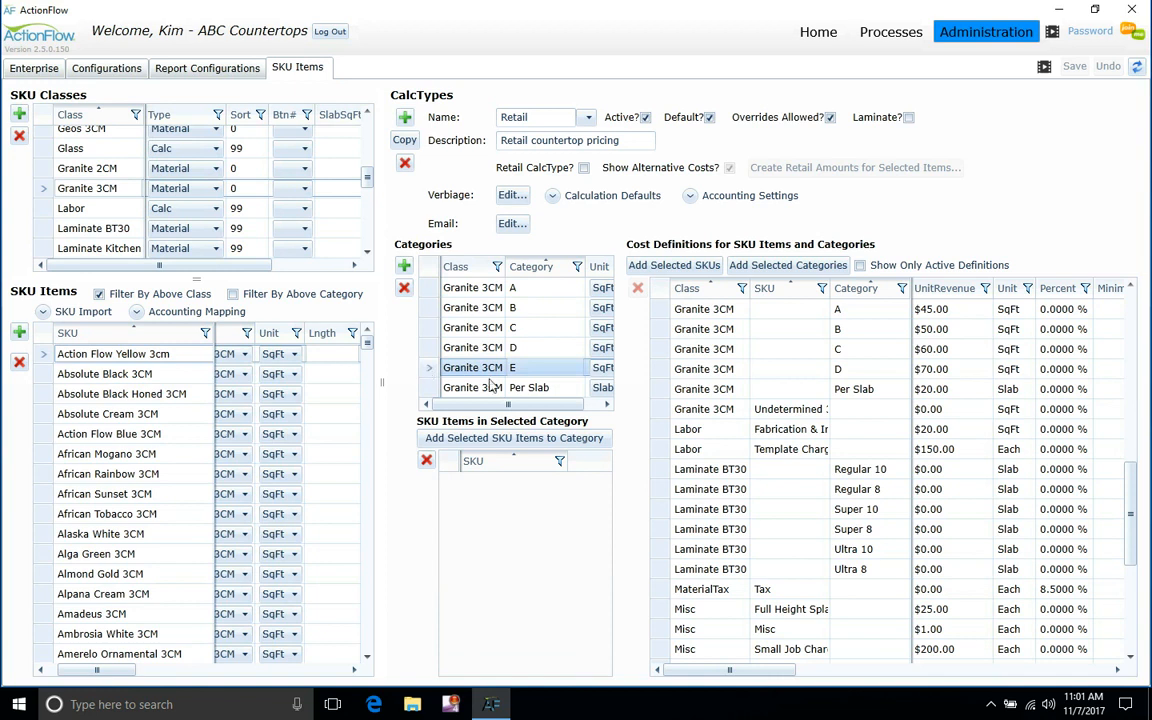
left_click(510, 439)
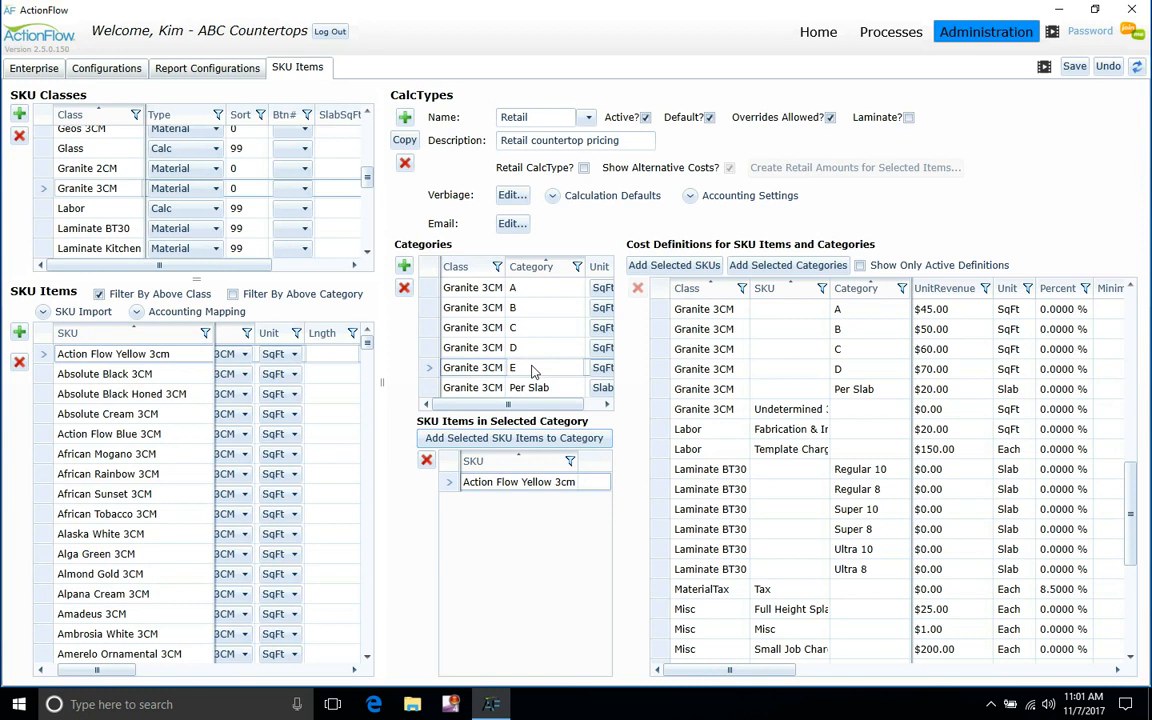
- Add Granite 3CM category E to the cost definitions, set its unit revenue to $80.00 and save
left_click(431, 373)
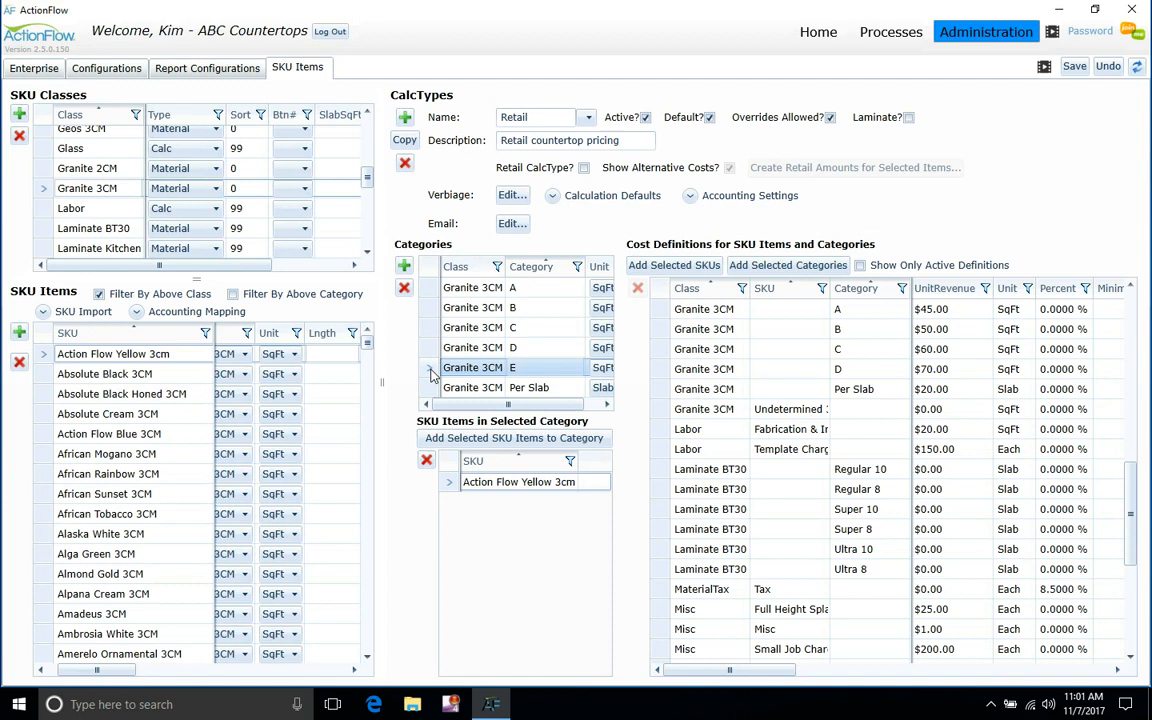
left_click(769, 266)
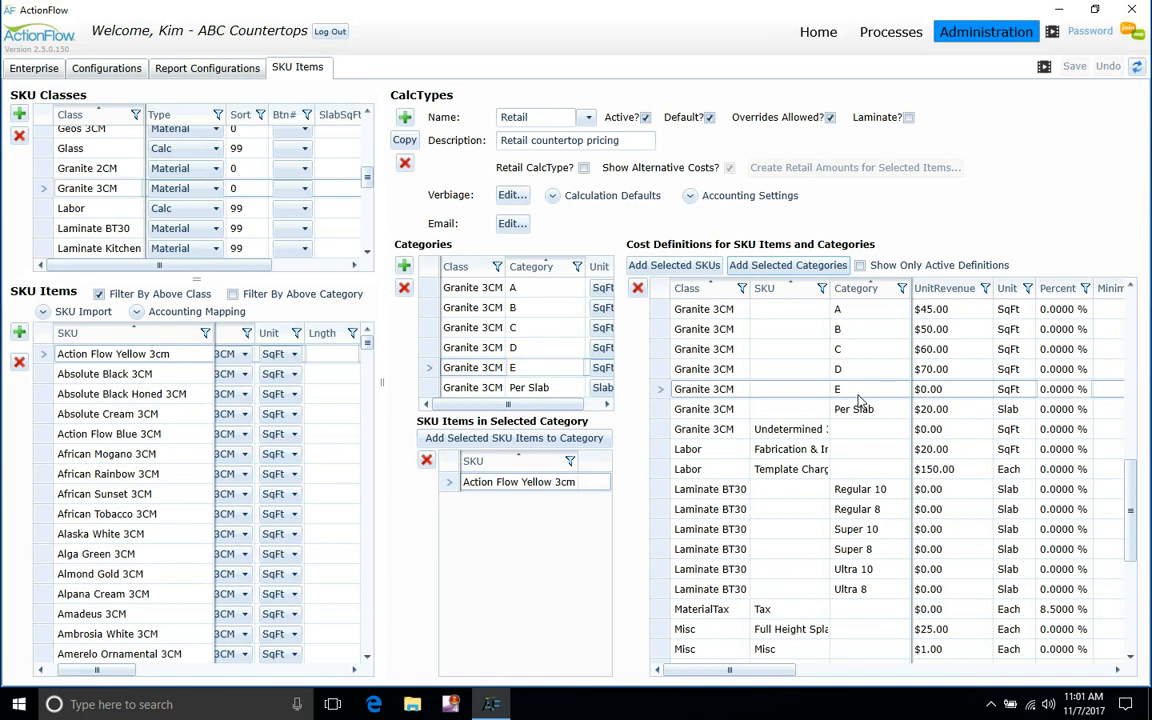
left_click(952, 390)
left_click(952, 390)
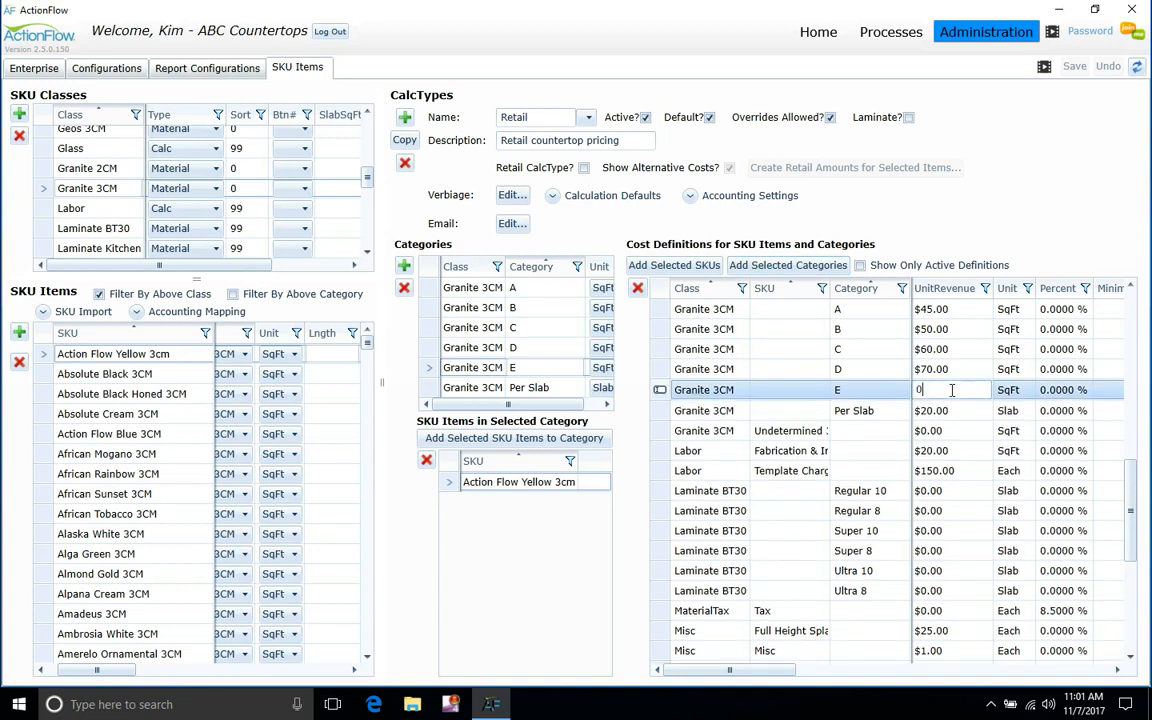
key("BackSpace")
type("80.00")
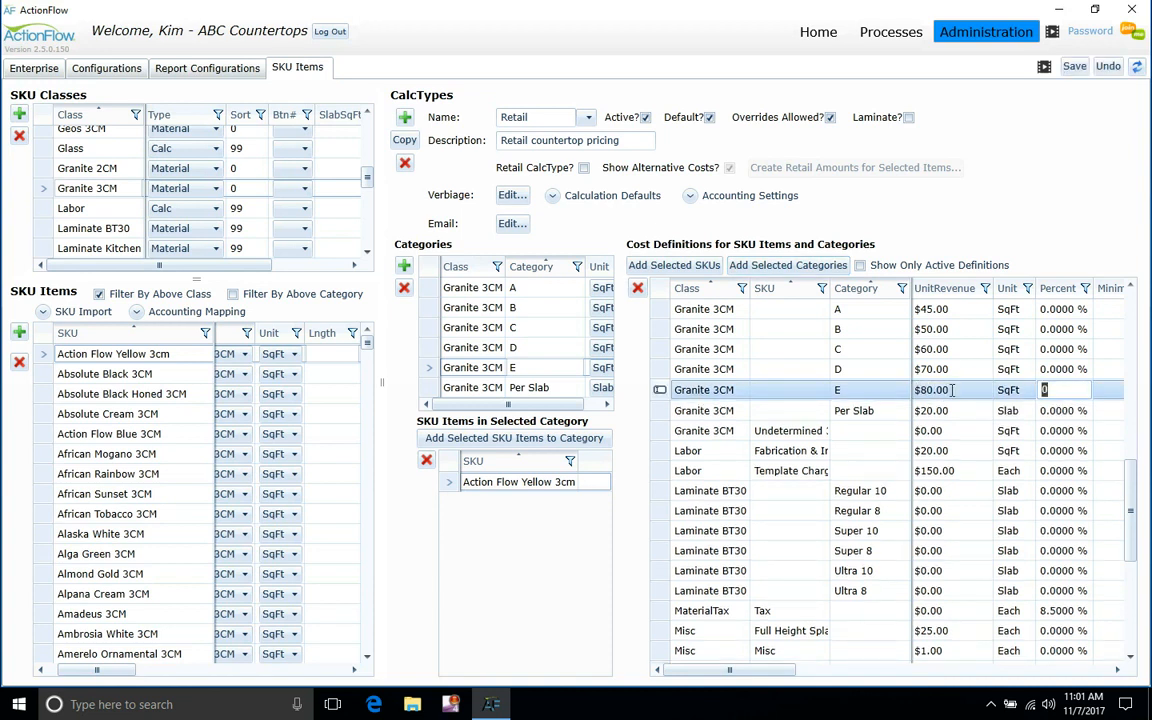
left_click(1077, 70)
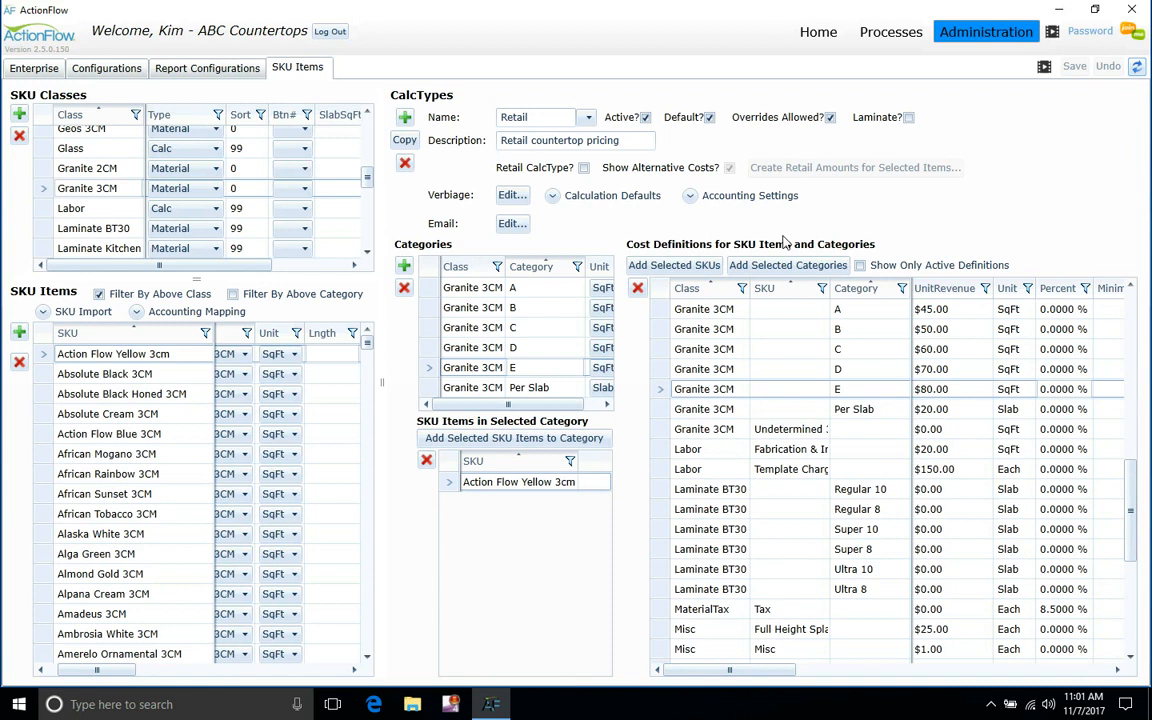
- Examine the cost definition of Granite 3CM category B and the SKU items assigned to that category
left_click(660, 330)
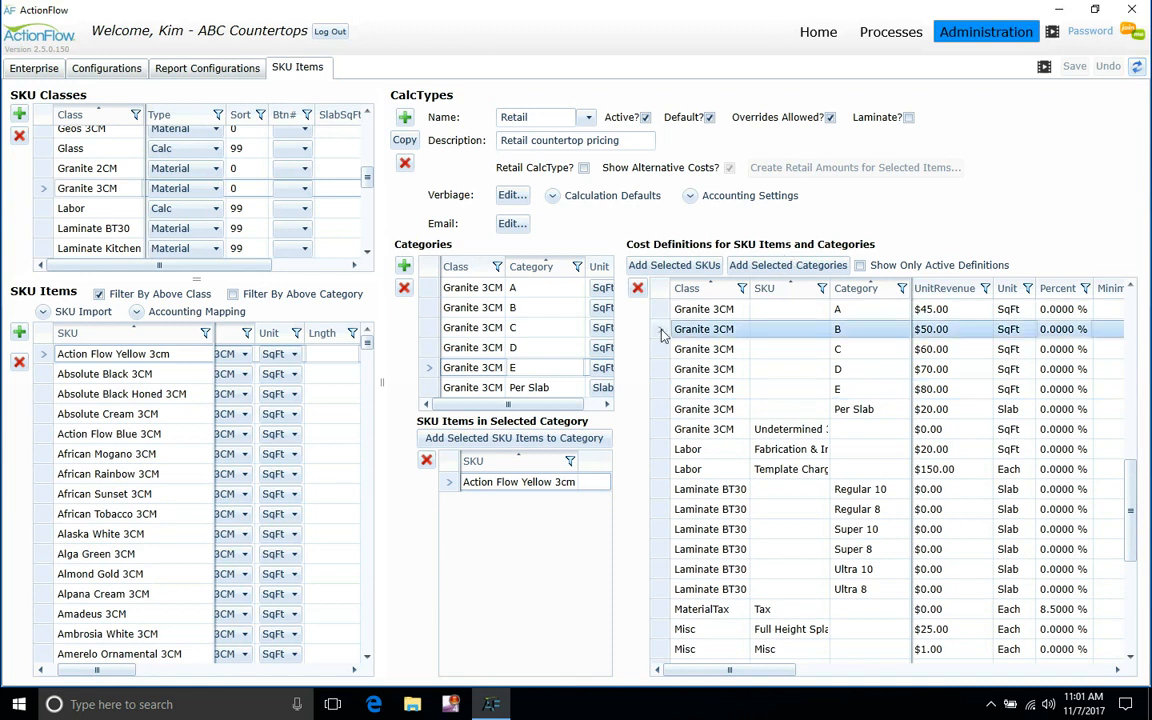
left_click(430, 309)
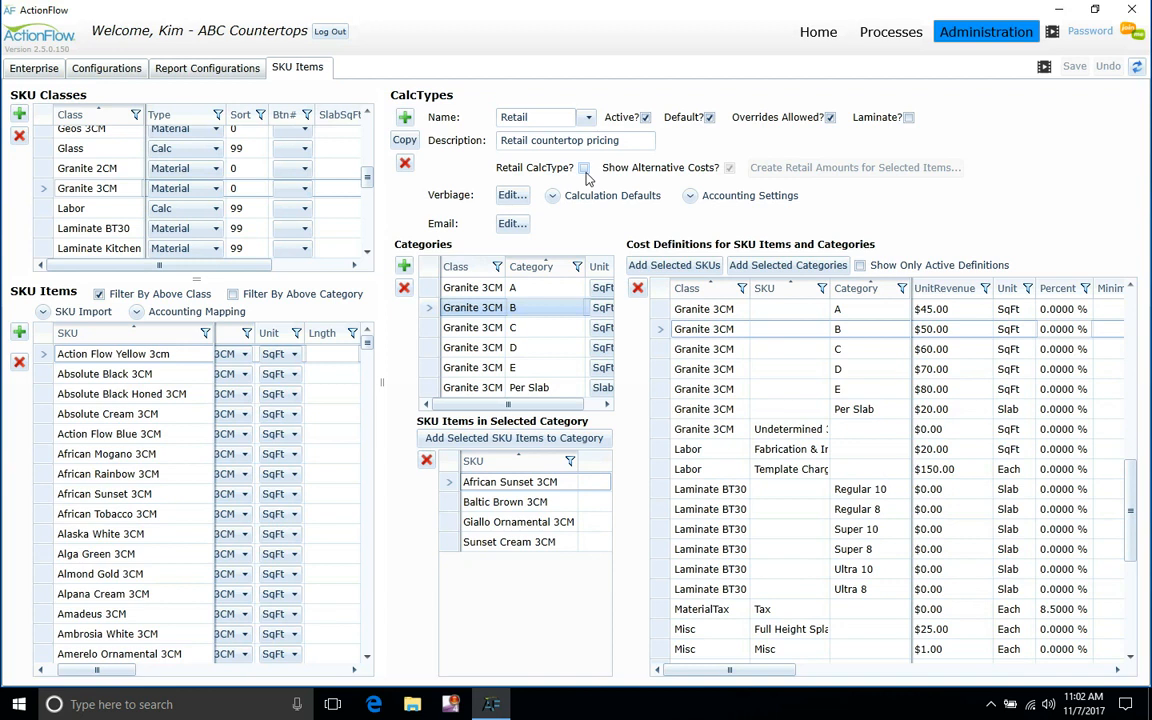
- Inspect the Retail CalcType's verbiage text and its calculation defaults without changing them
left_click(511, 198)
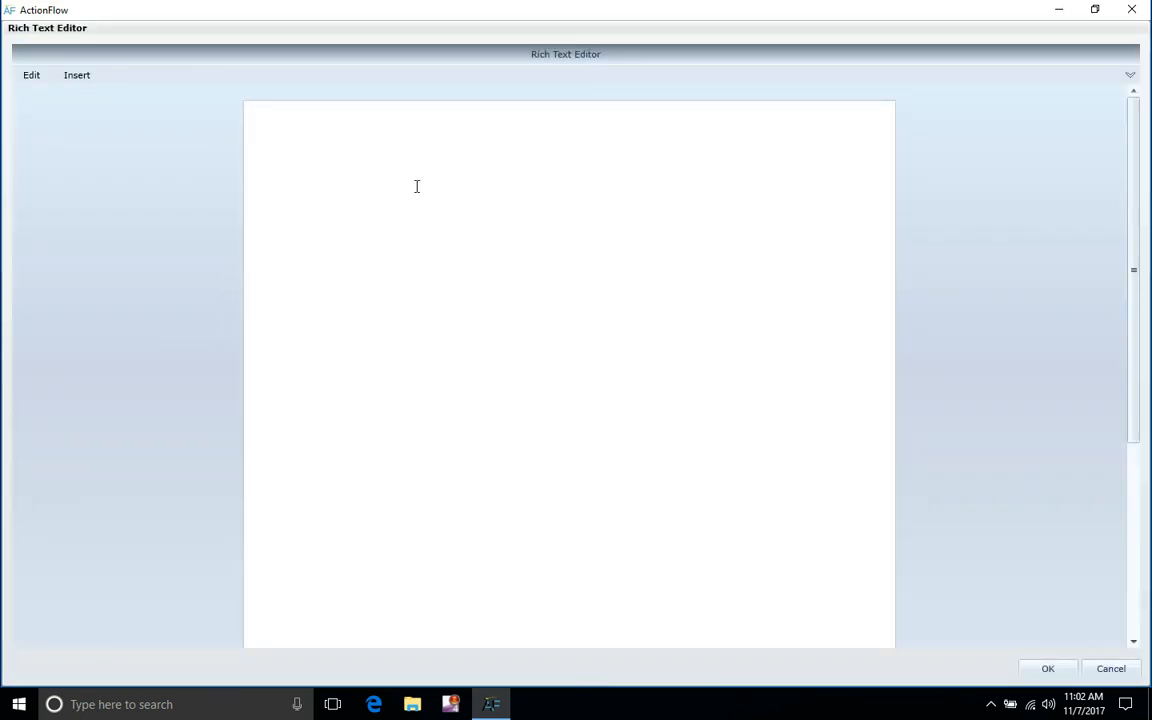
scroll(350, 195, "down", 3)
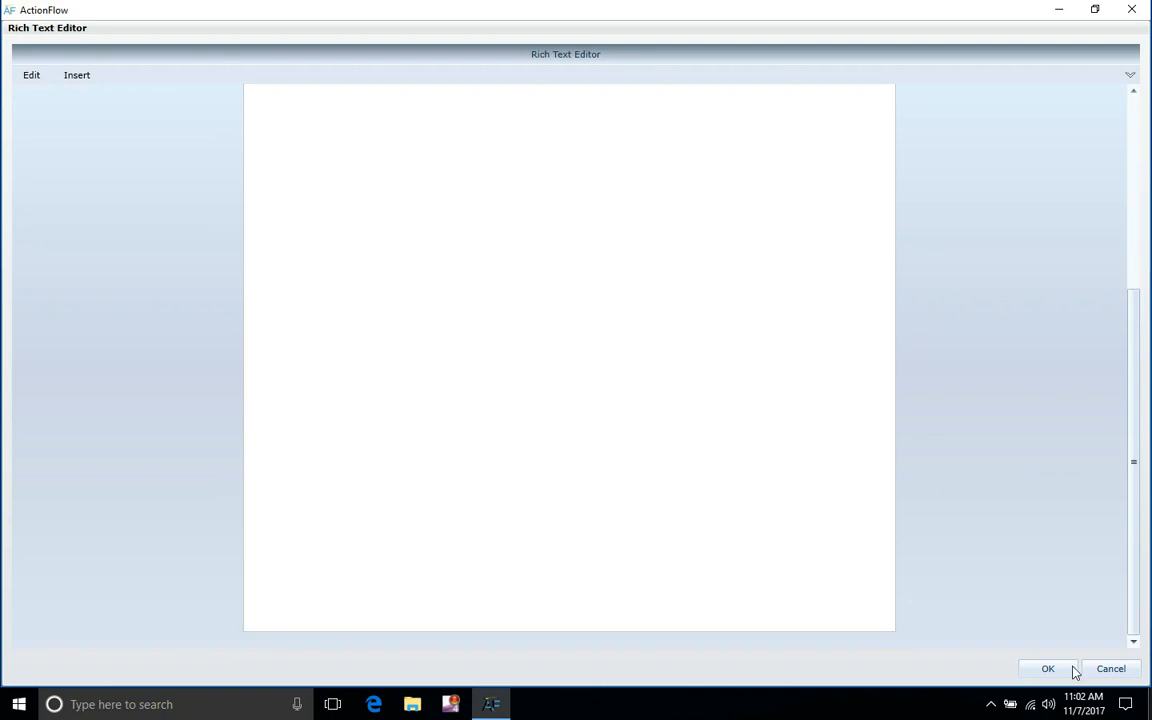
left_click(1112, 672)
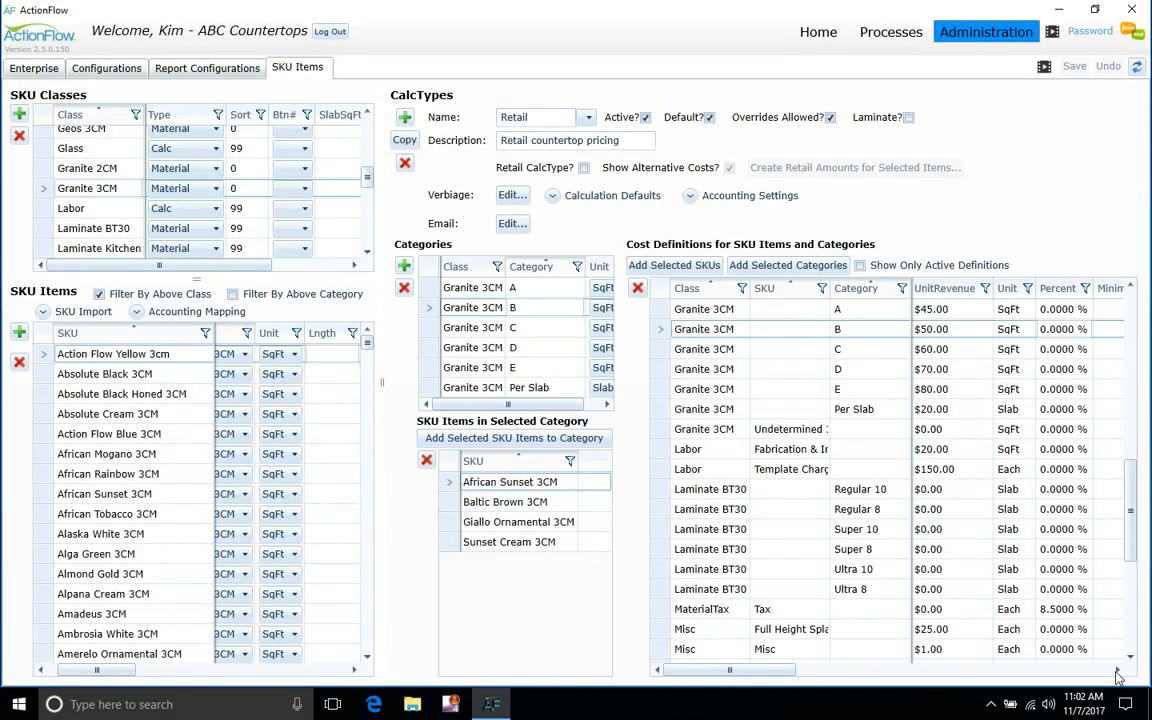
left_click(553, 196)
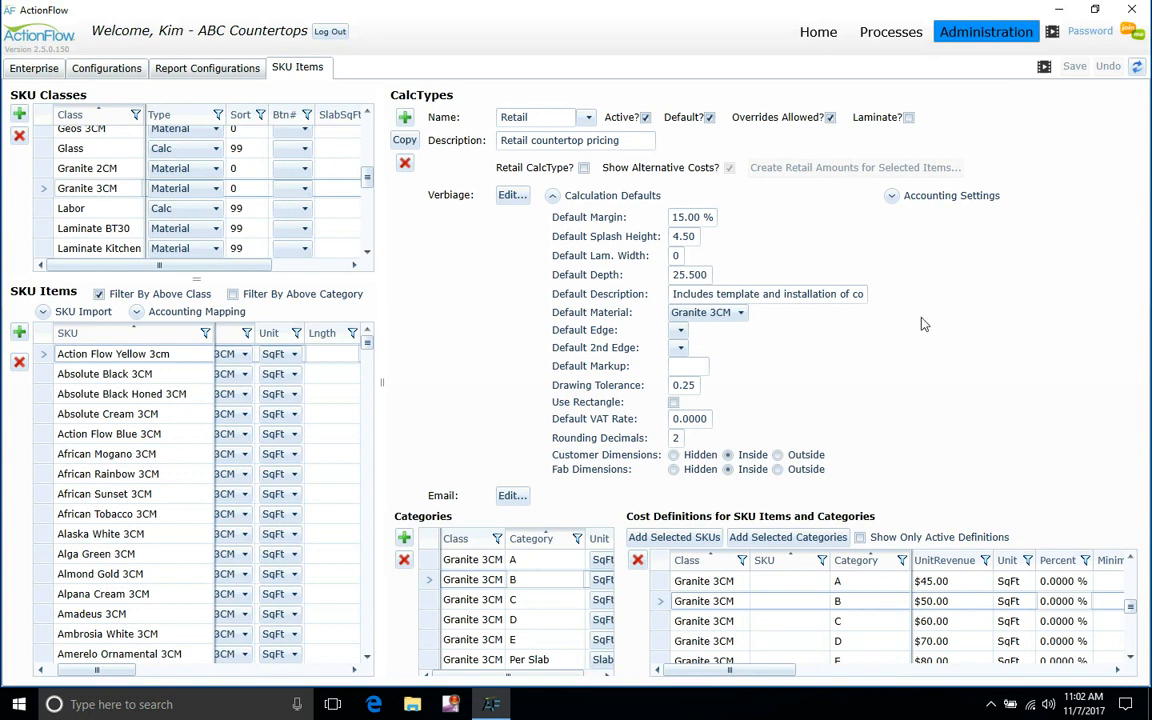
left_click(556, 198)
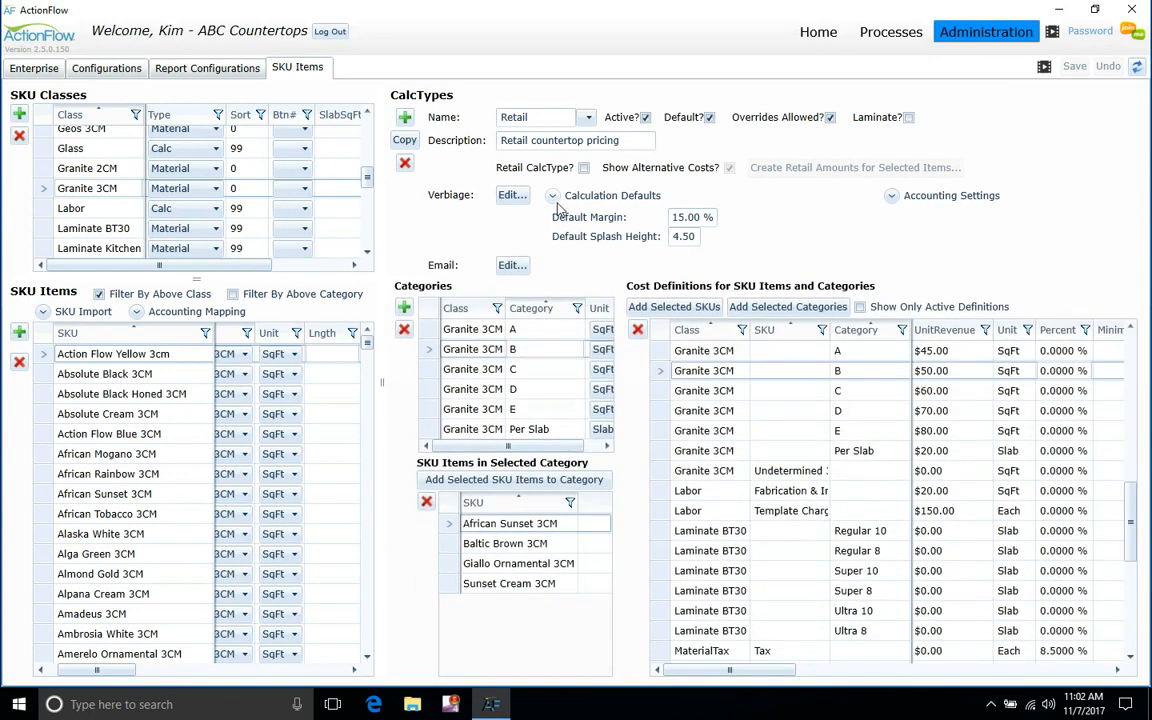
- Inspect the Retail CalcType's email language template and its variables, and close it without changes
left_click(512, 224)
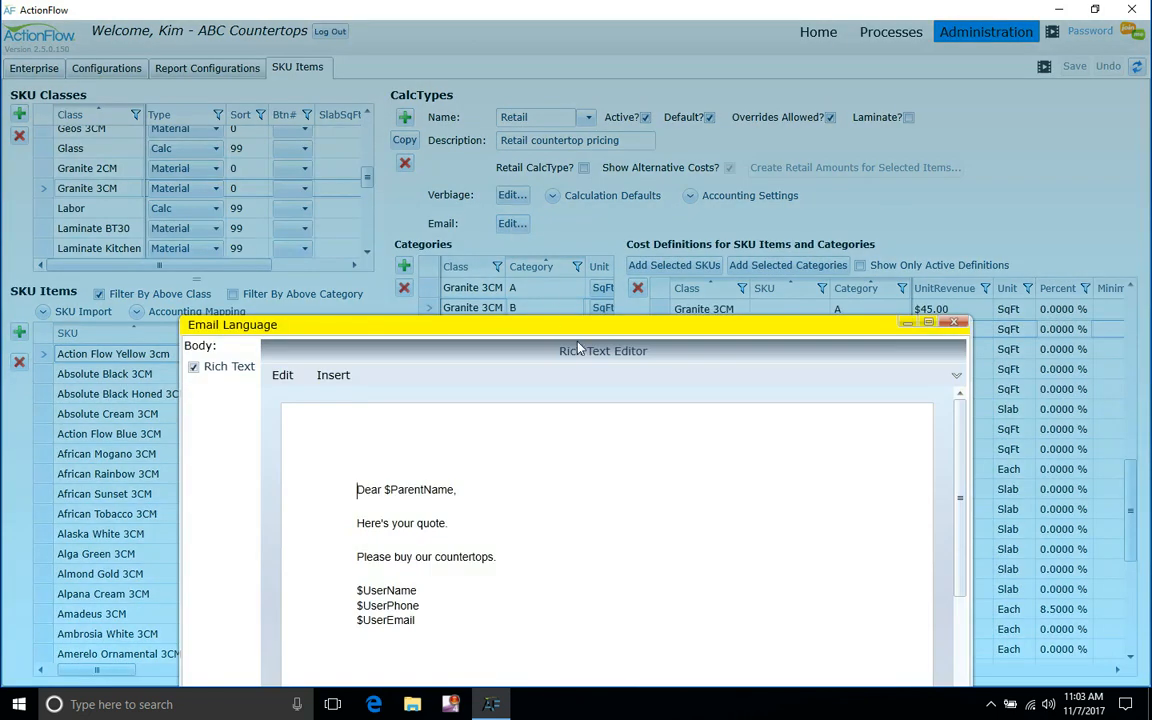
left_click_drag(669, 327, 684, 112)
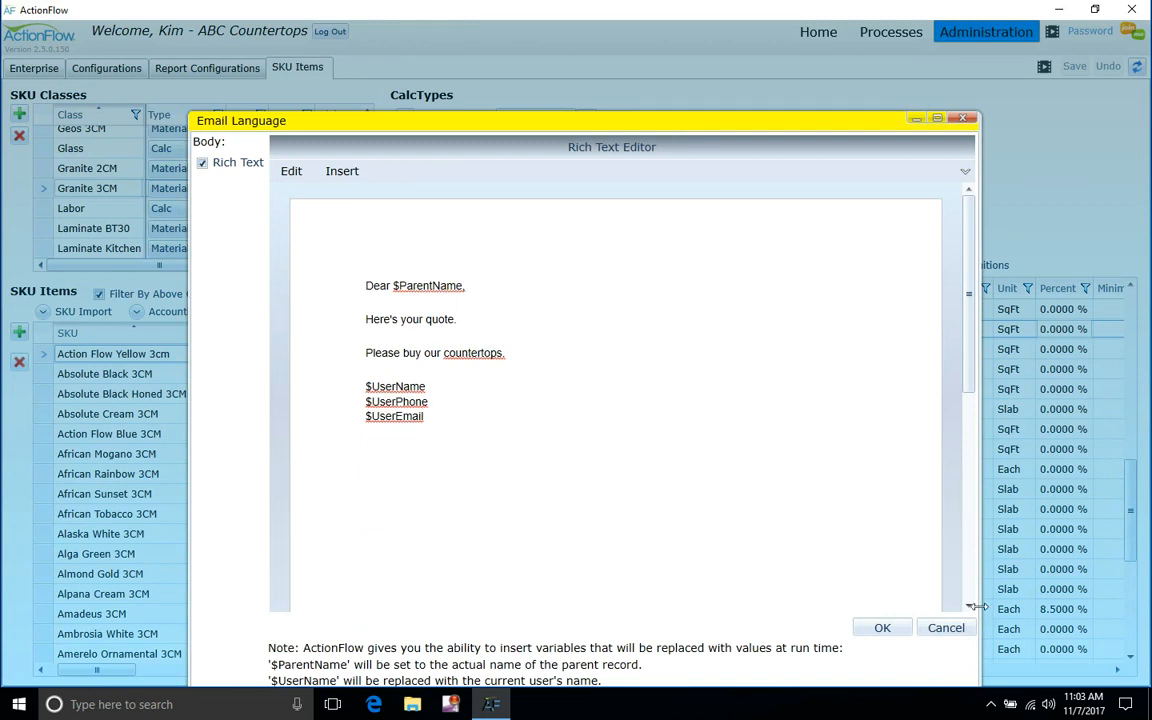
left_click(946, 627)
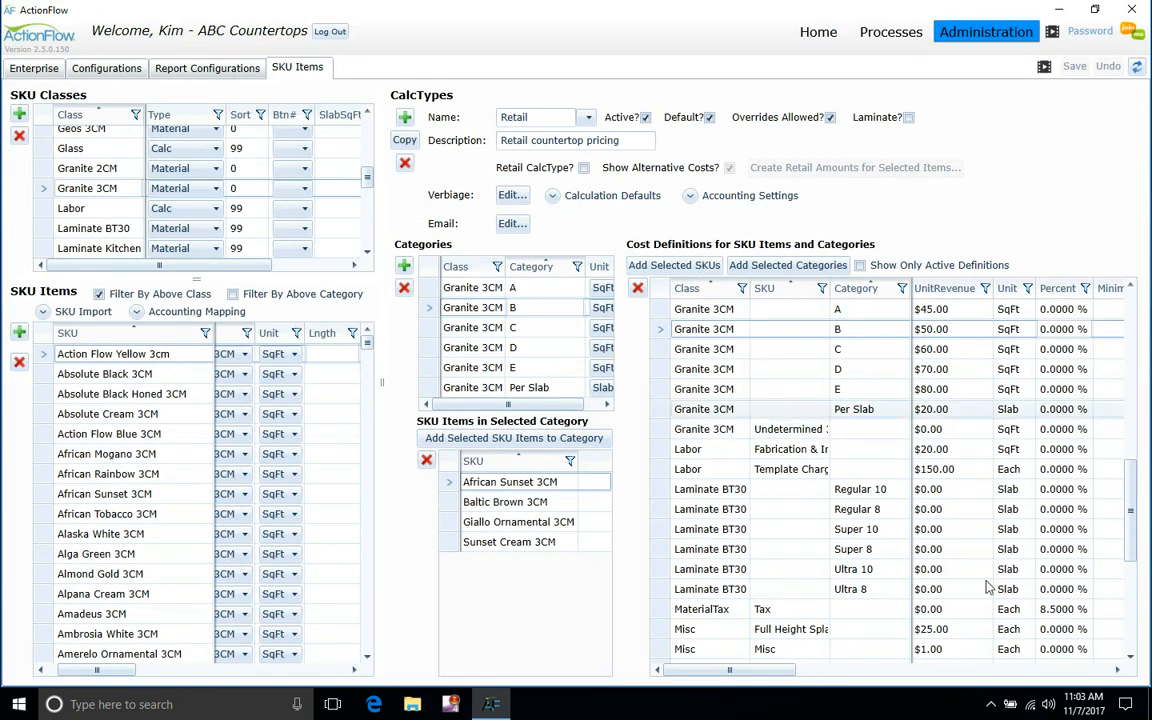
- Review the Material choices available for the Granite 3CM category A cost definition, leaving the all-materials setting (*) in place
left_click(1118, 673)
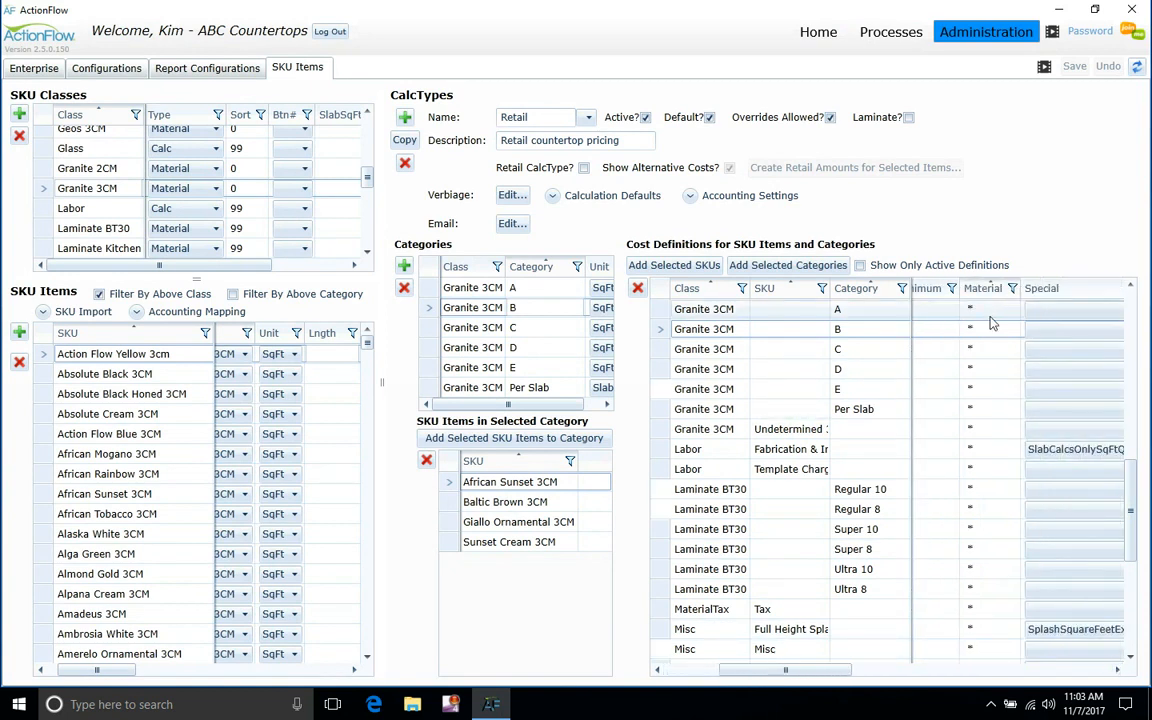
left_click(1002, 315)
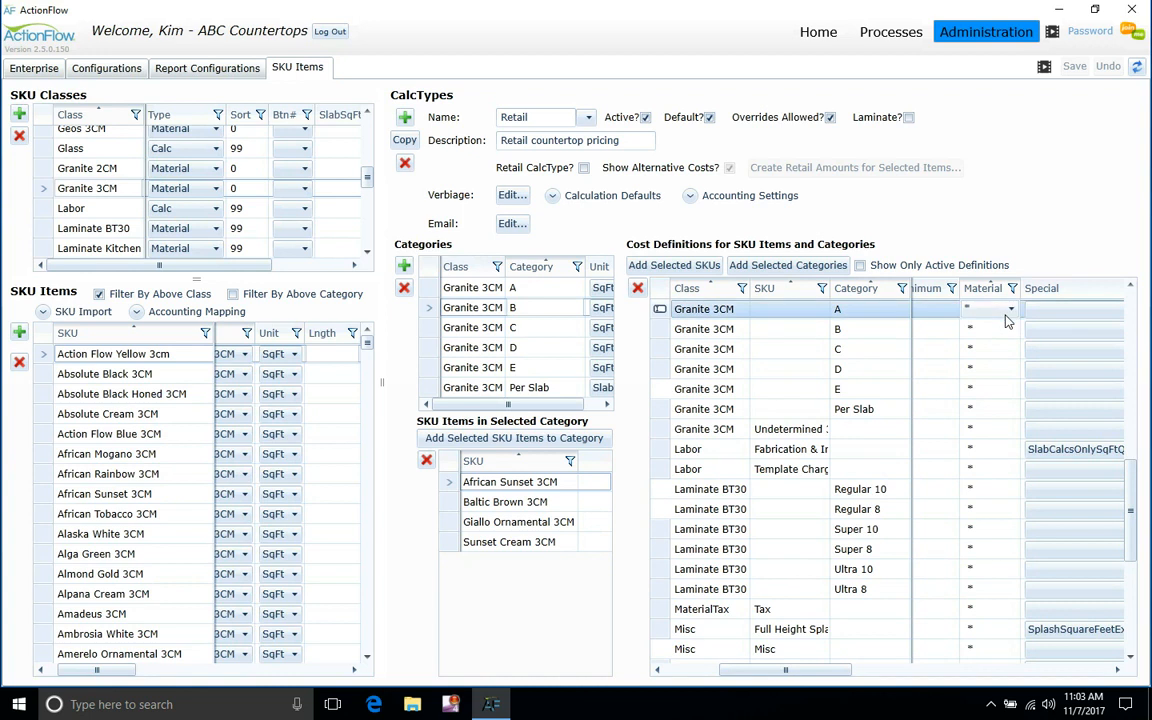
left_click(1012, 310)
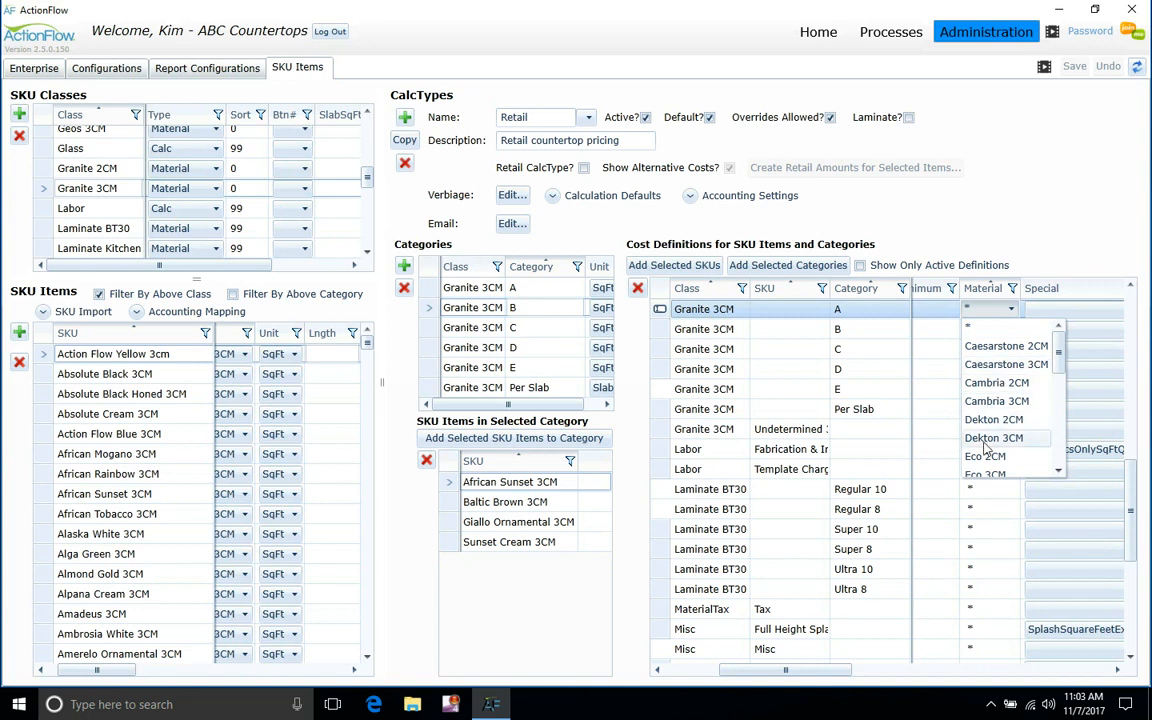
left_click(1001, 329)
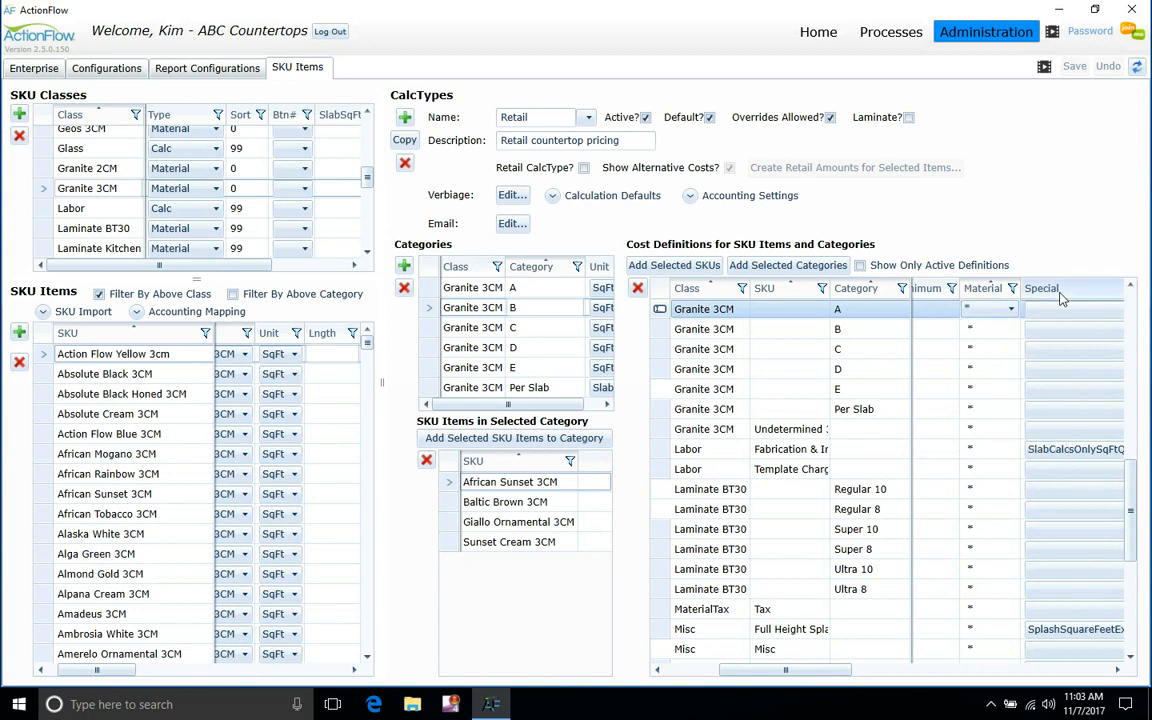
- Examine the cost definitions' remaining settings, from AltCalc, AutoAdd and NotTaxed through Hidden, Option and the Effective and End dates
left_click_drag(790, 674, 930, 672)
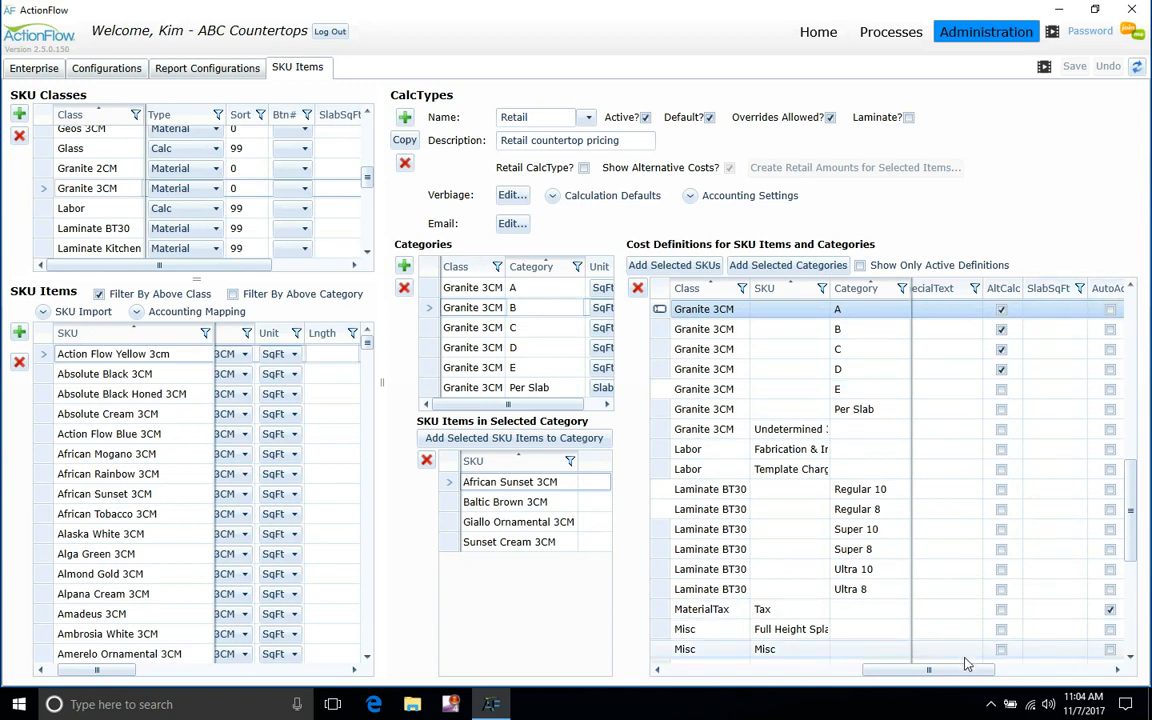
left_click_drag(967, 673, 989, 676)
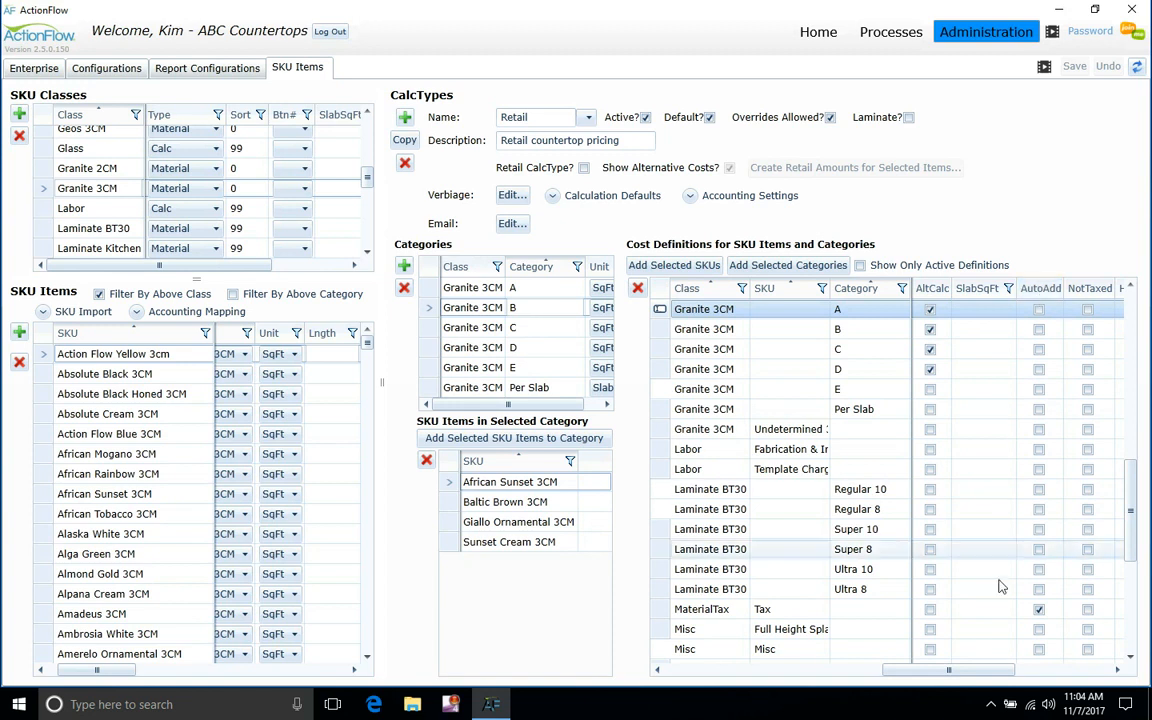
left_click_drag(976, 670, 1012, 658)
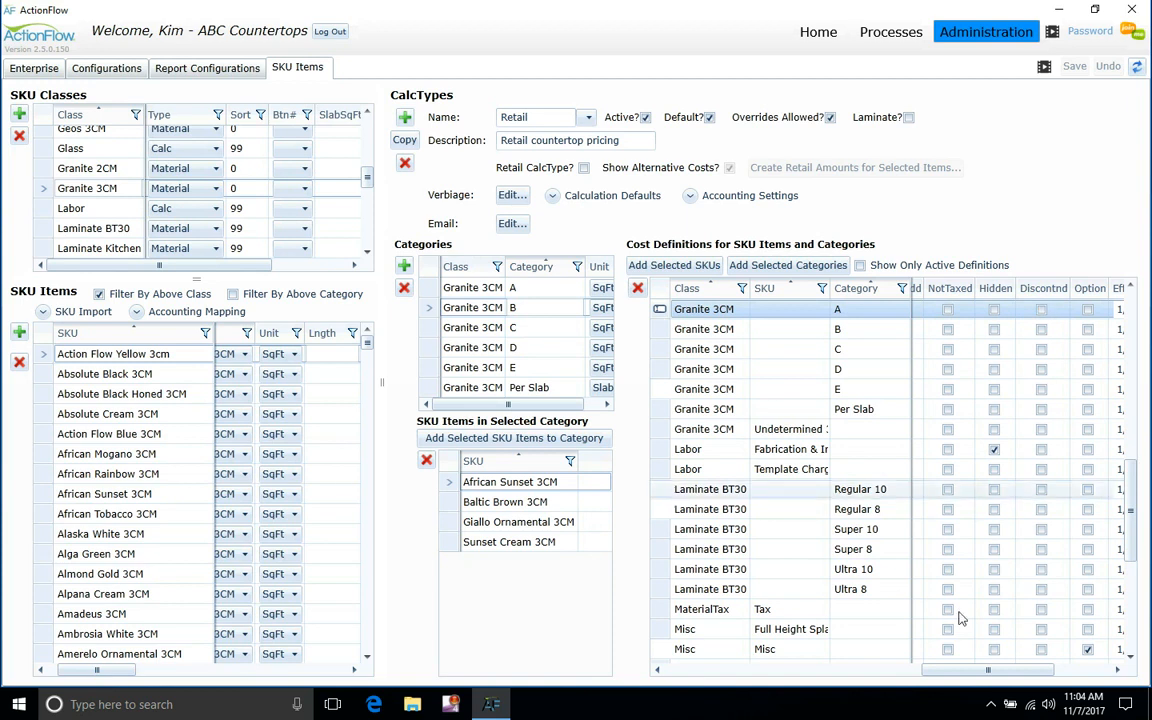
left_click_drag(1000, 672, 1026, 673)
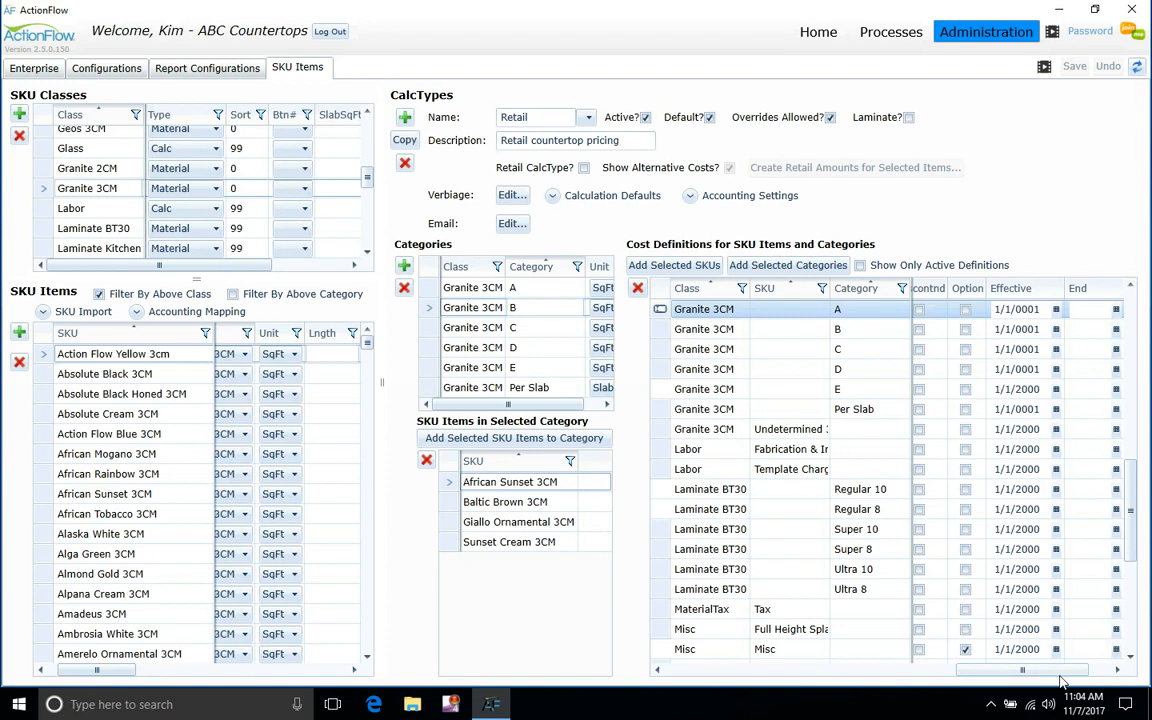
- Narrow the SKU area to widen the cost definitions grid so that its Promo Desc column can be read
left_click_drag(1074, 674, 1078, 674)
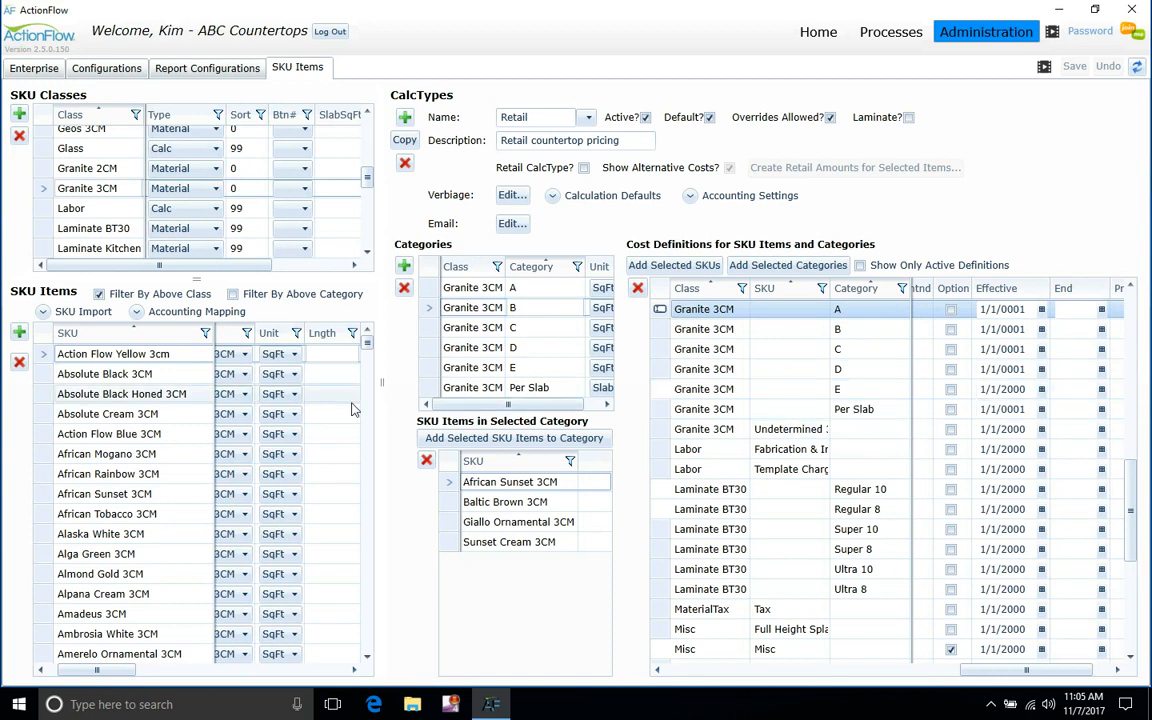
mouse_move(384, 383)
left_mouse_down()
mouse_move(688, 377)
mouse_move(403, 381)
left_mouse_up()
left_click_drag(338, 428, 338, 428)
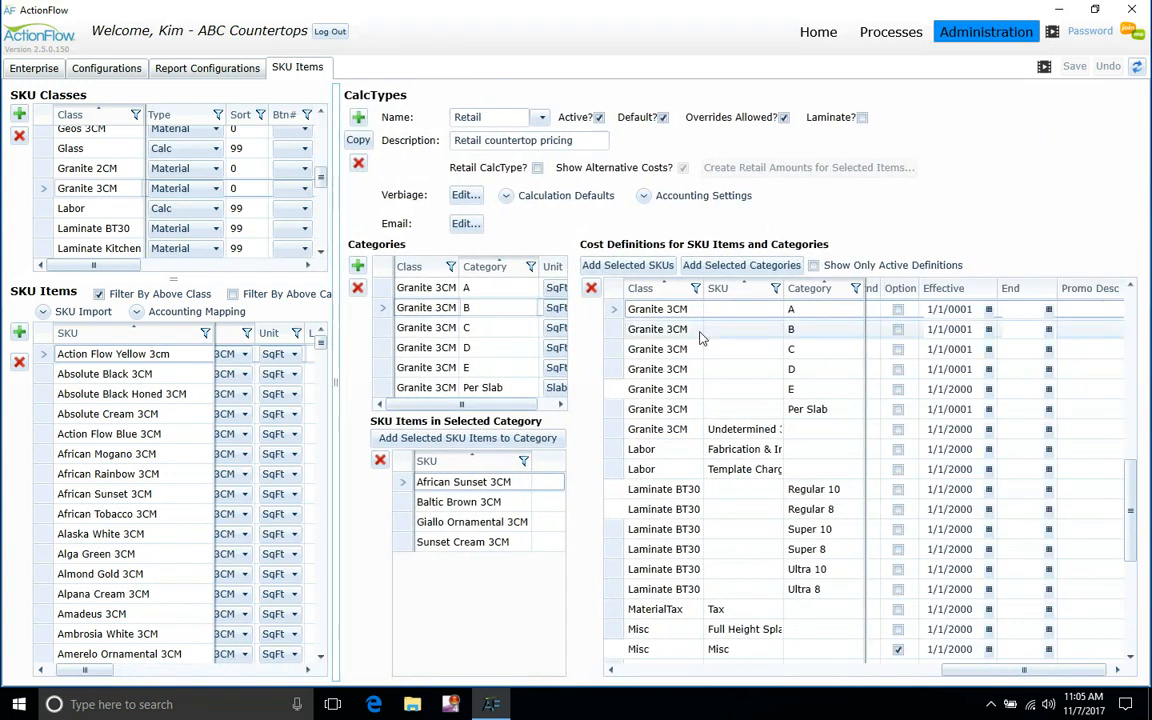